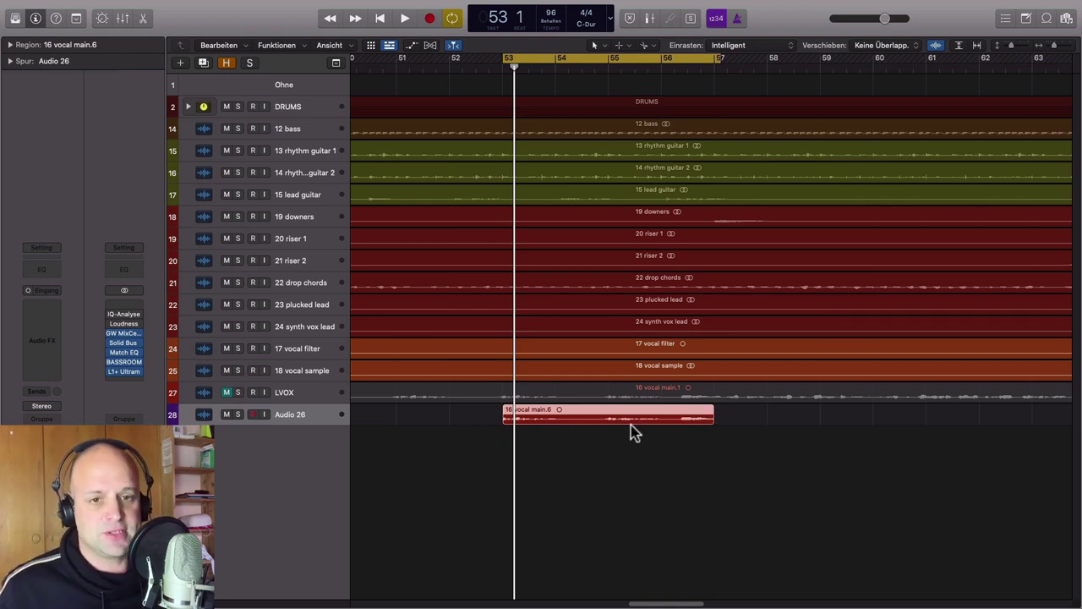
Insert the mono Melodyne (ARA) plug-in on the Audio 26 vocal track and move its window fully into view.
click(56, 312)
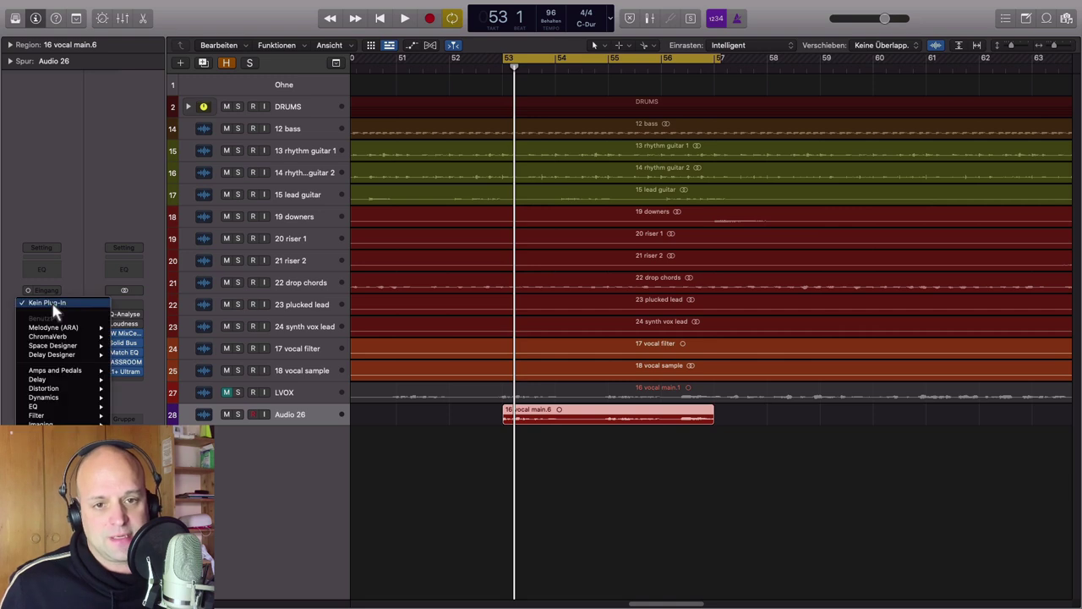
mouse_move(64, 334)
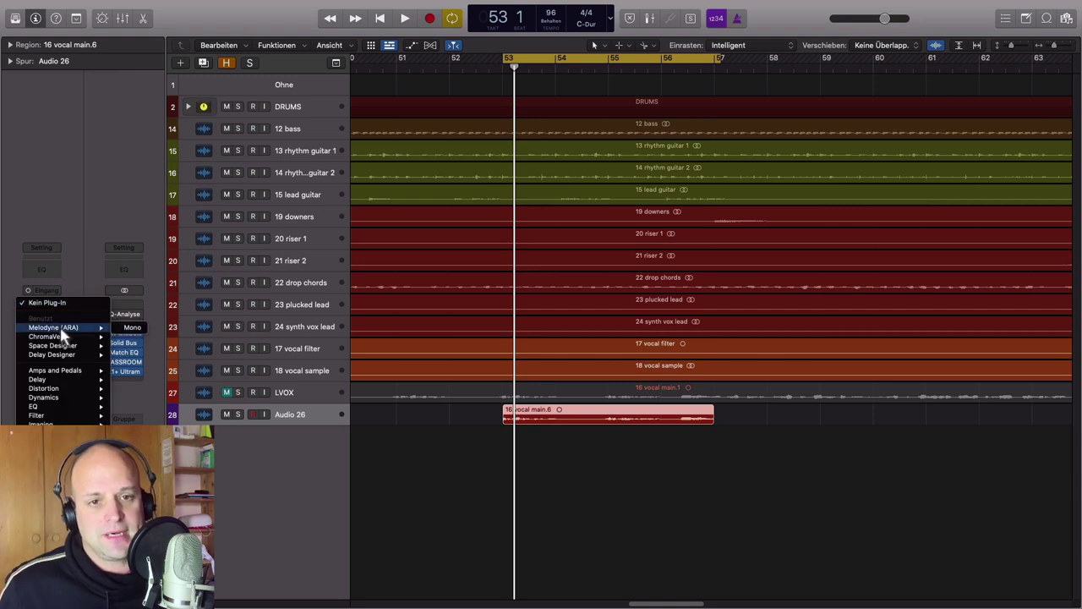
click(125, 330)
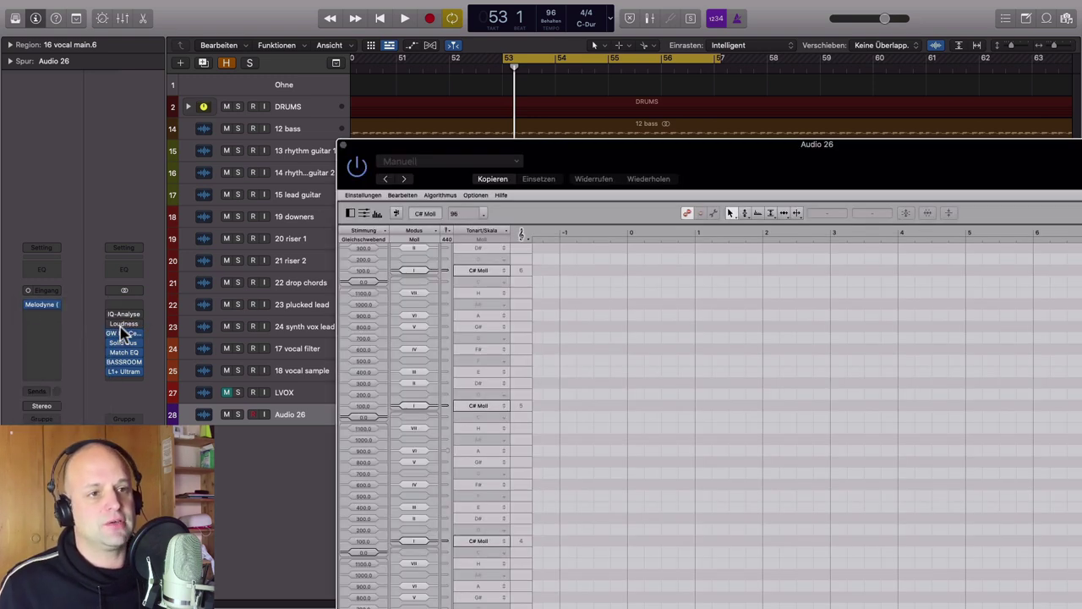
drag(681, 153, 446, 48)
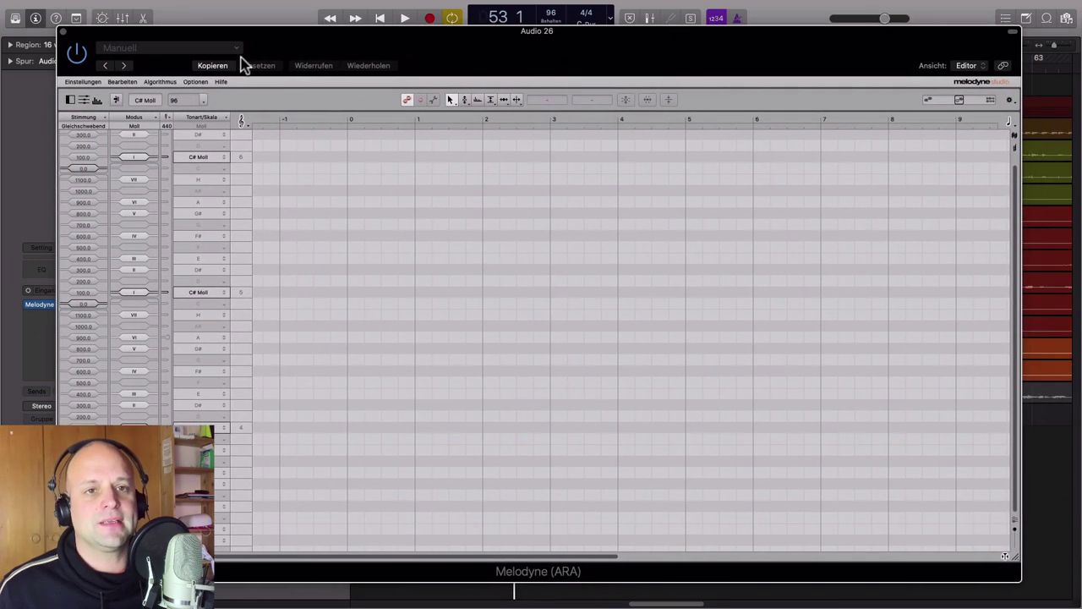
Set Melodisch as Melodyne's default detection algorithm.
click(152, 83)
mouse_move(189, 142)
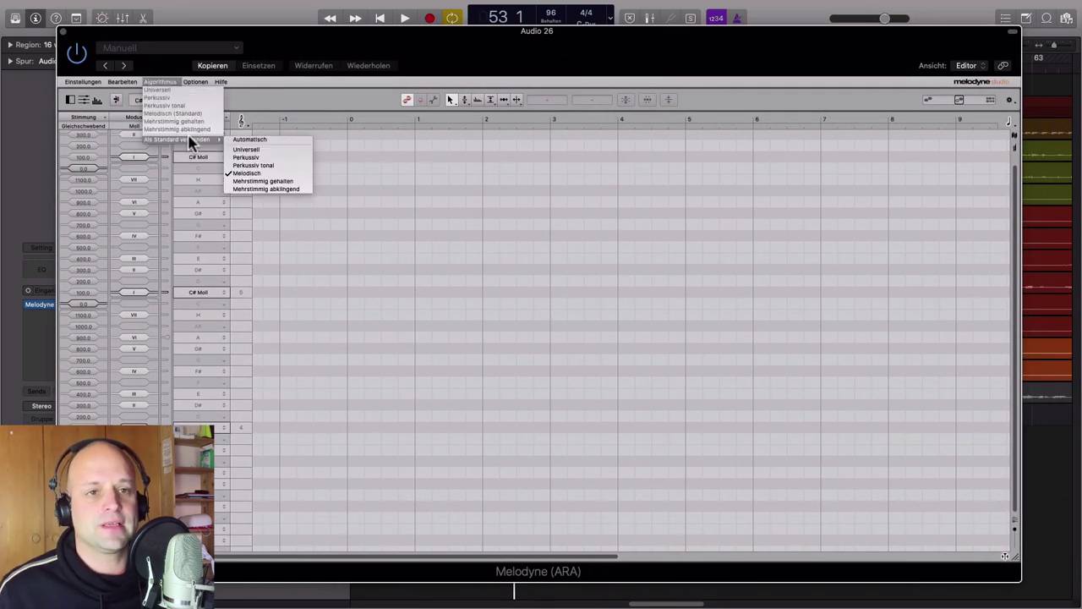
click(250, 174)
Play the vocal region from bar 53 to load its notes into the Melodyne editor.
mouse_move(558, 49)
mouse_down()
mouse_move(731, 391)
mouse_move(734, 480)
mouse_move(628, 114)
mouse_move(568, 63)
mouse_up()
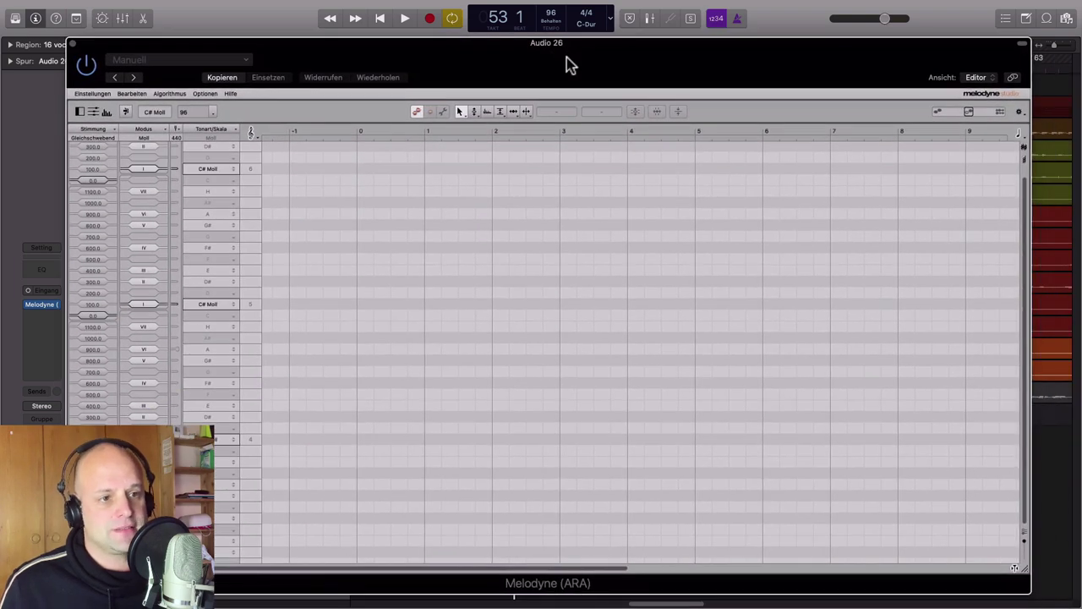
key(space)
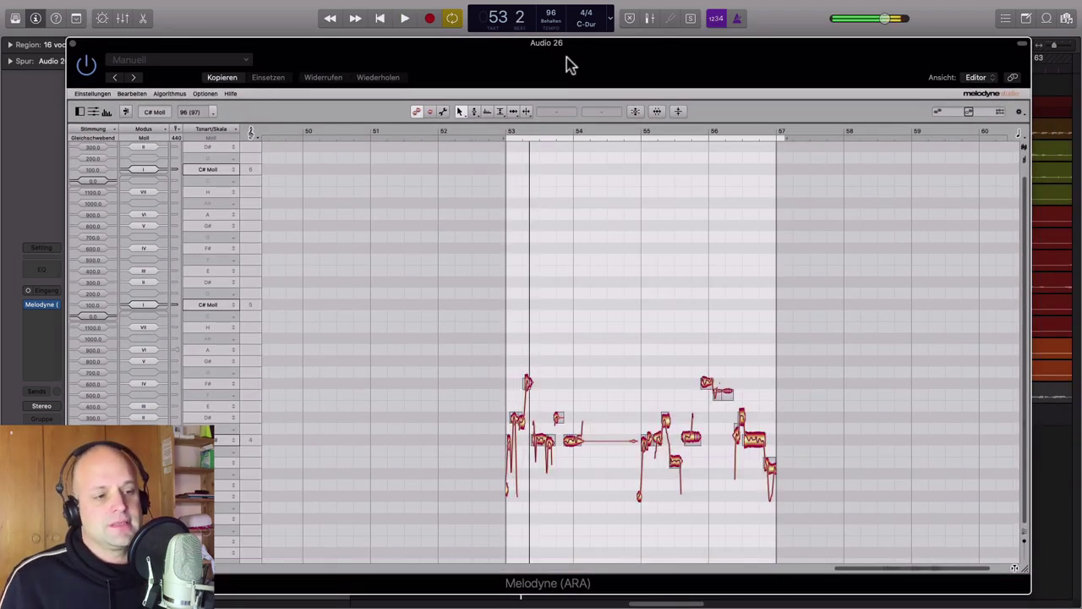
drag(642, 64, 636, 28)
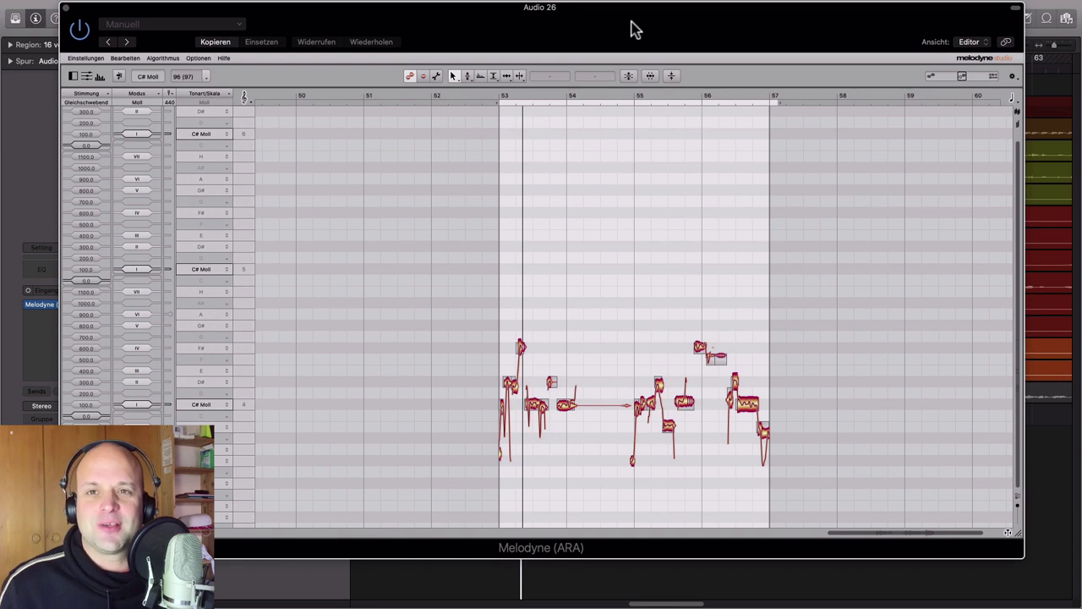
scroll(658, 420, right, 2)
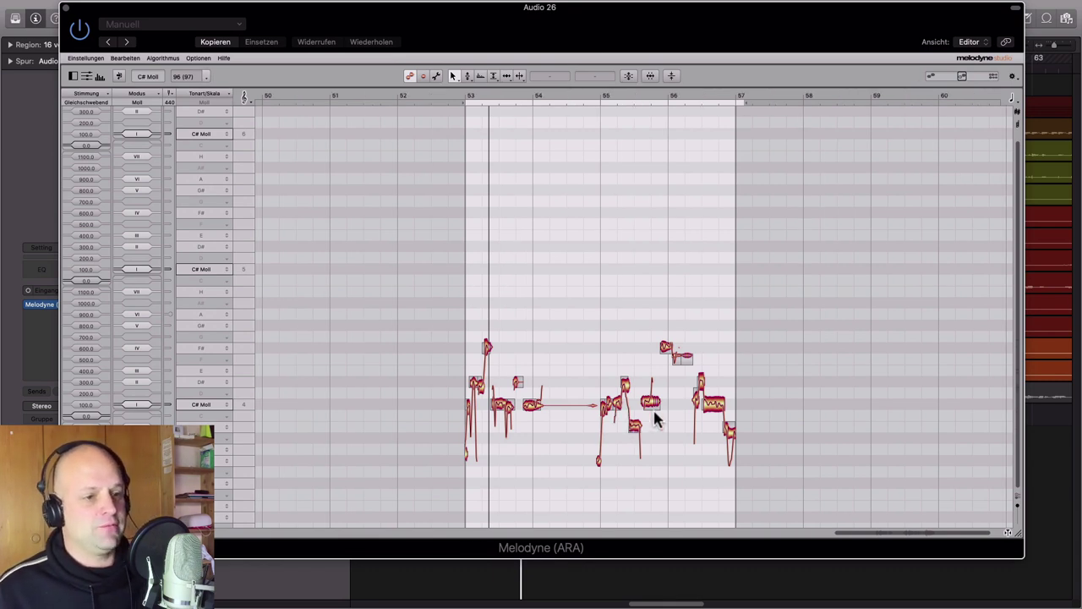
scroll(656, 420, right, 1)
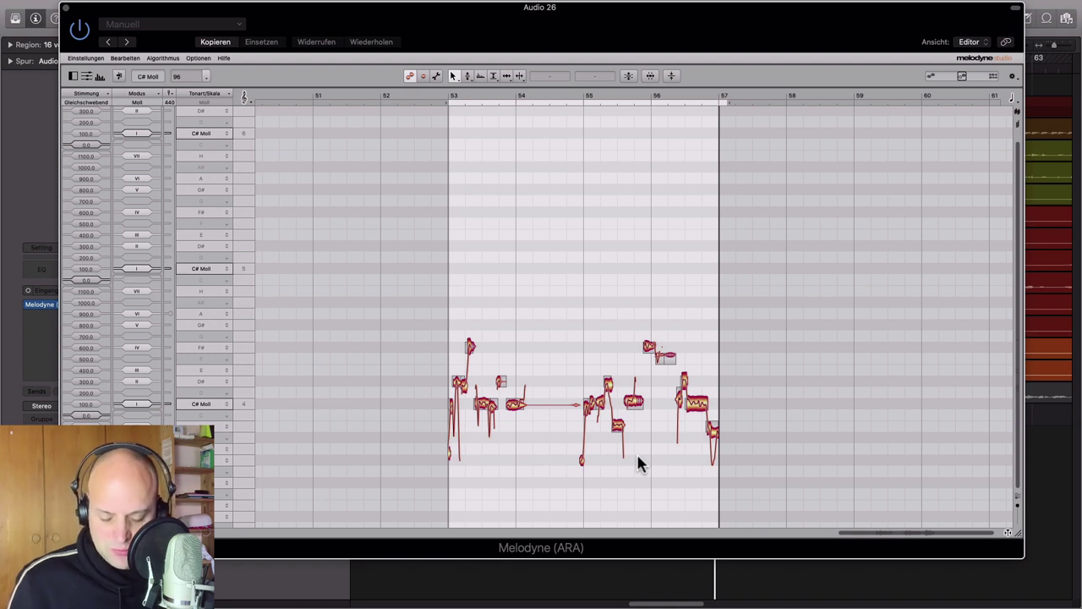
Select all vocal notes and correct their Tonhöhenschwerpunkt to 100 % with Tonhöhendrift at 0 %.
key(super+a)
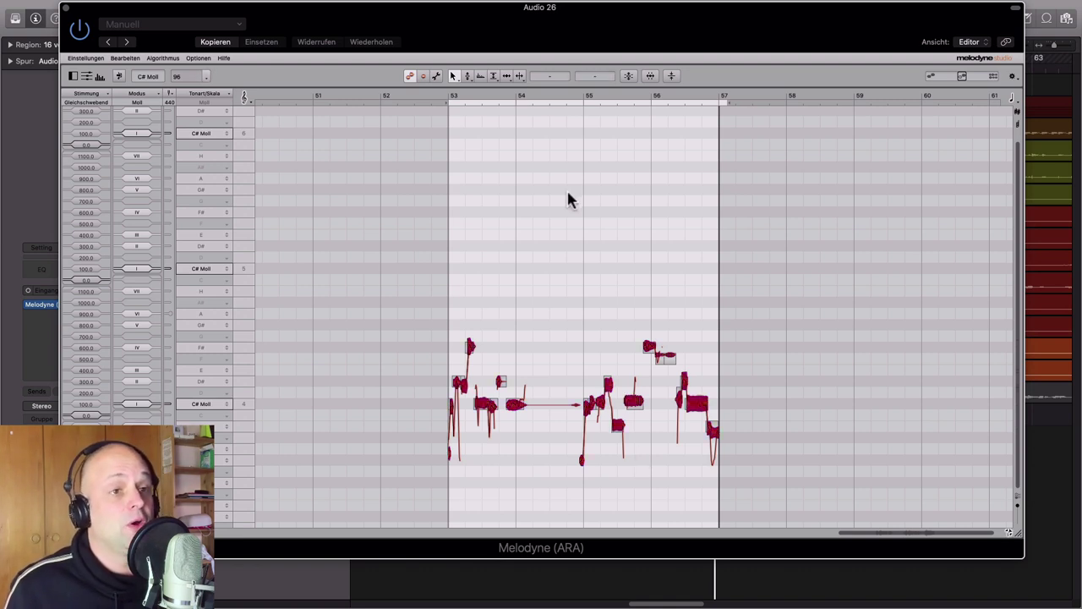
click(630, 76)
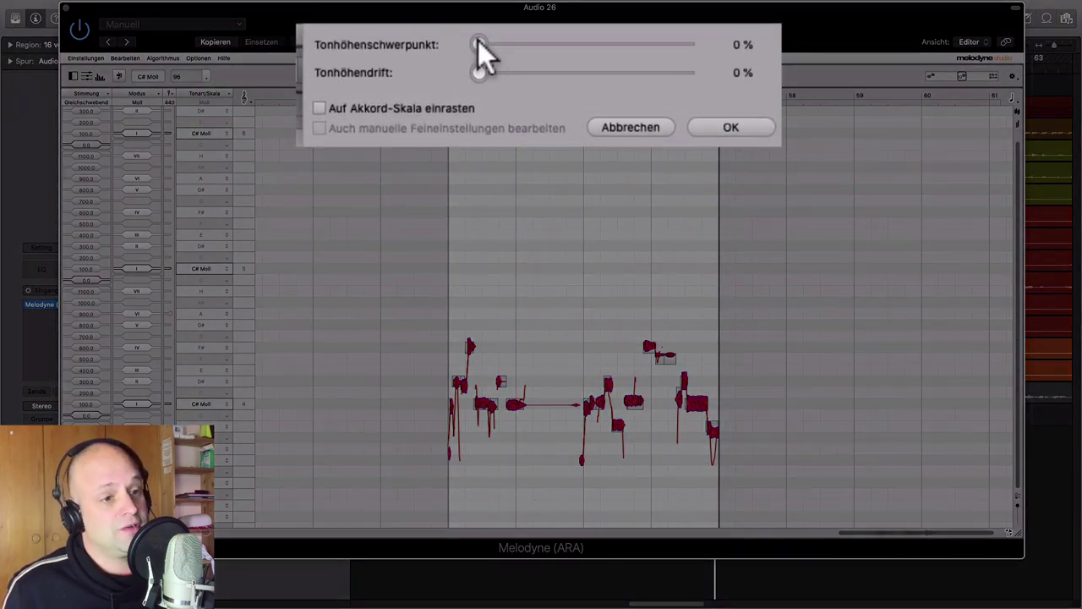
drag(478, 41, 748, 99)
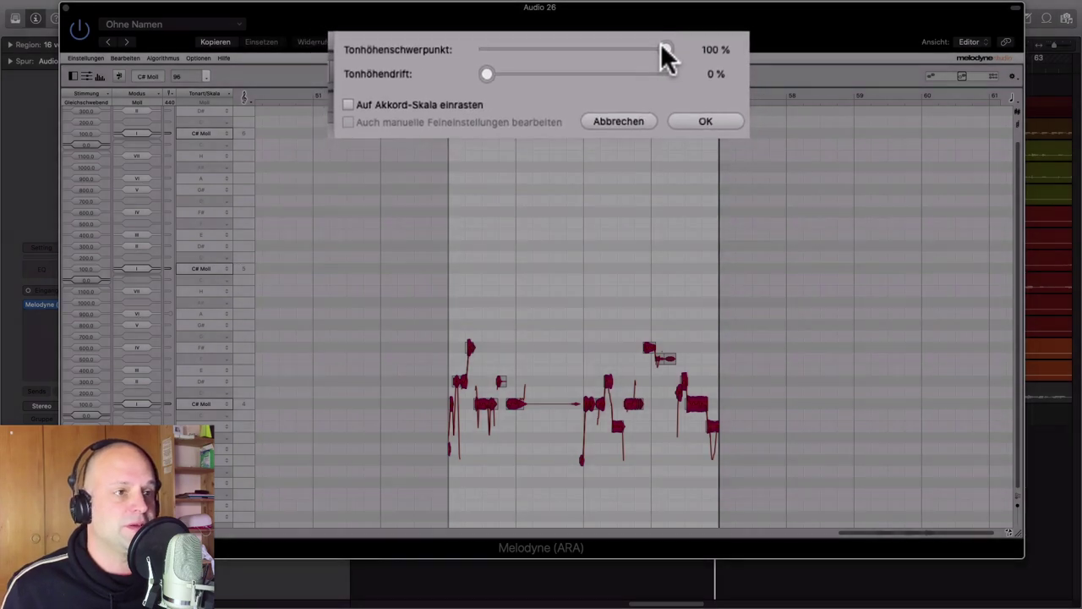
drag(662, 54, 442, 65)
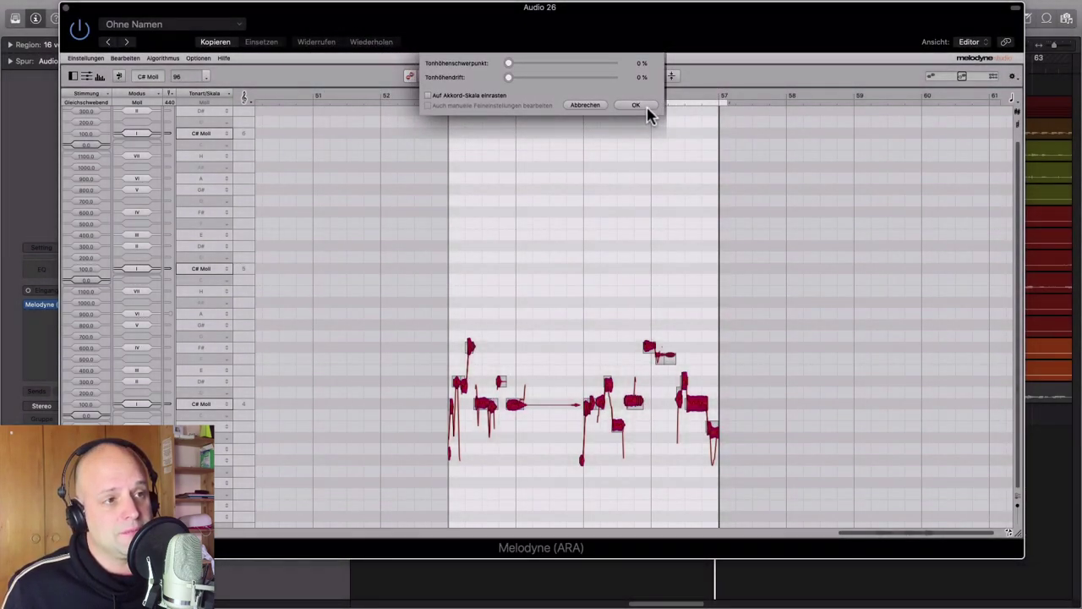
click(647, 109)
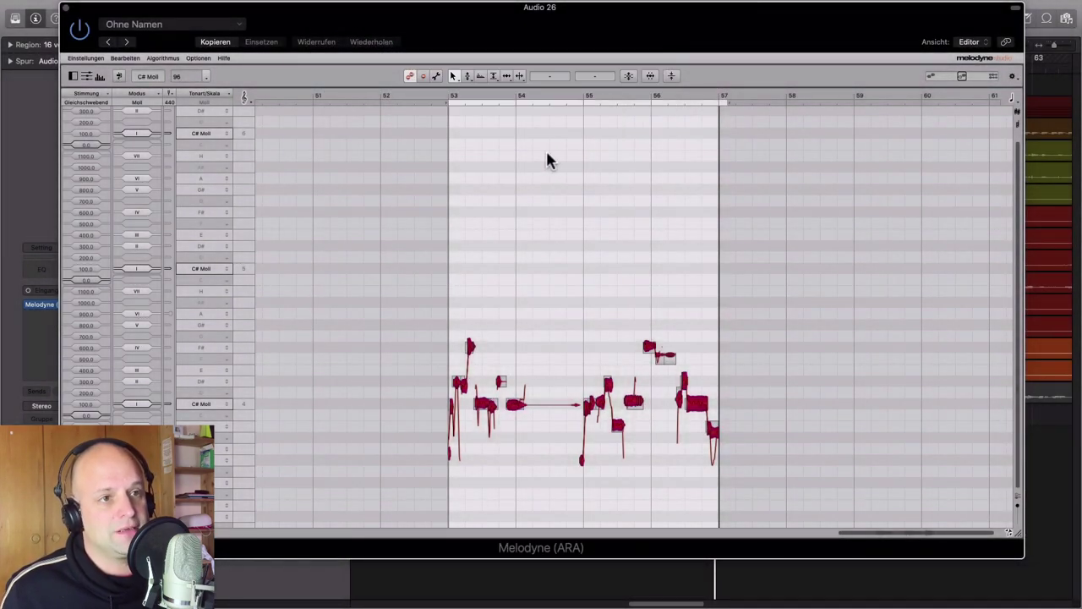
click(452, 76)
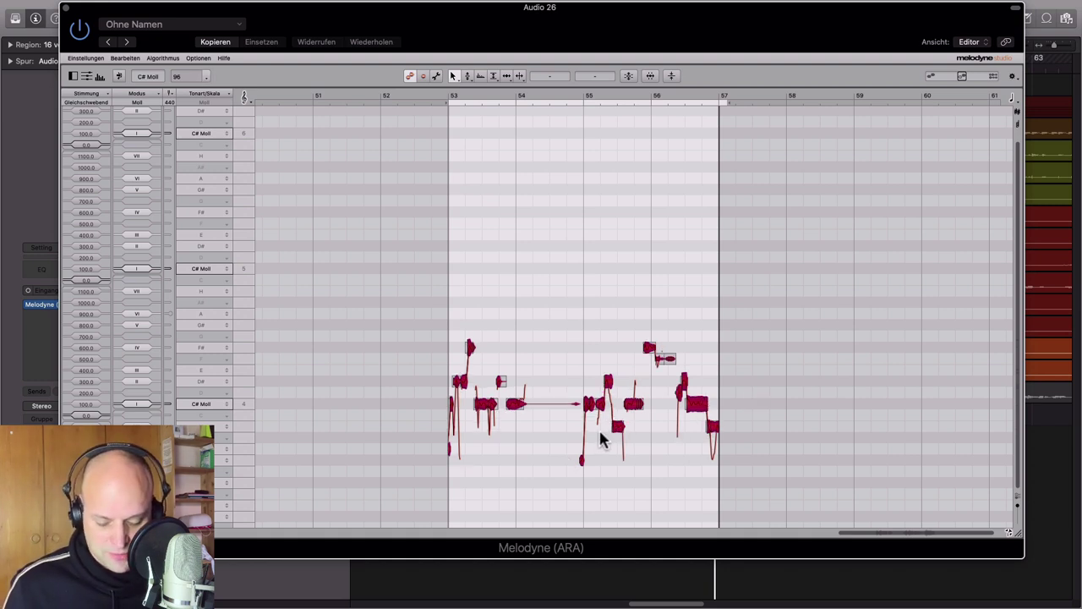
Play back the pitch-corrected vocal from just before bar 53.
scroll(602, 438, up, 2)
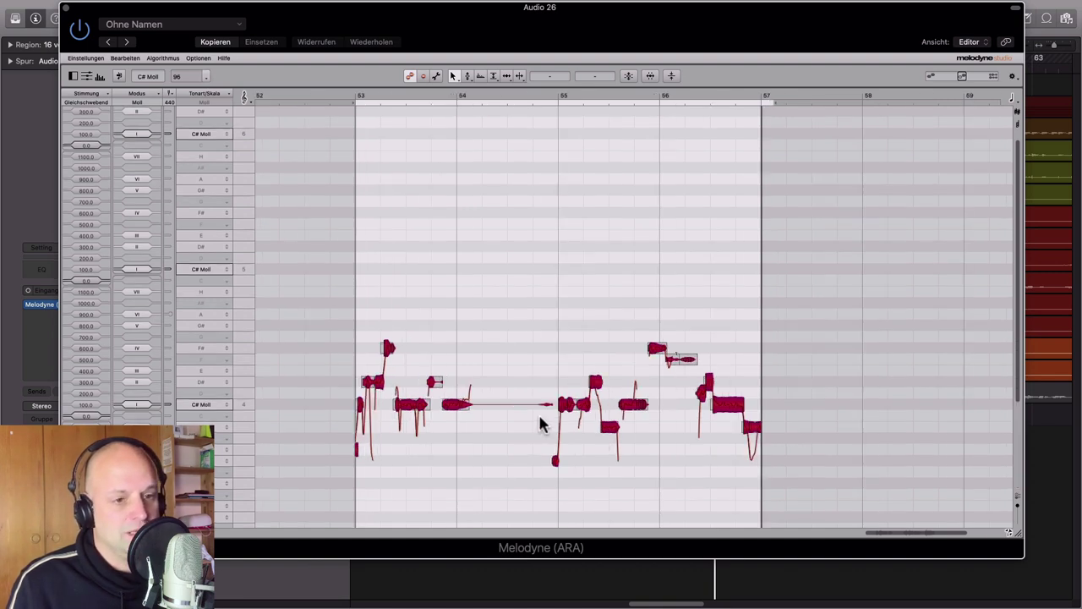
scroll(541, 426, down, 1)
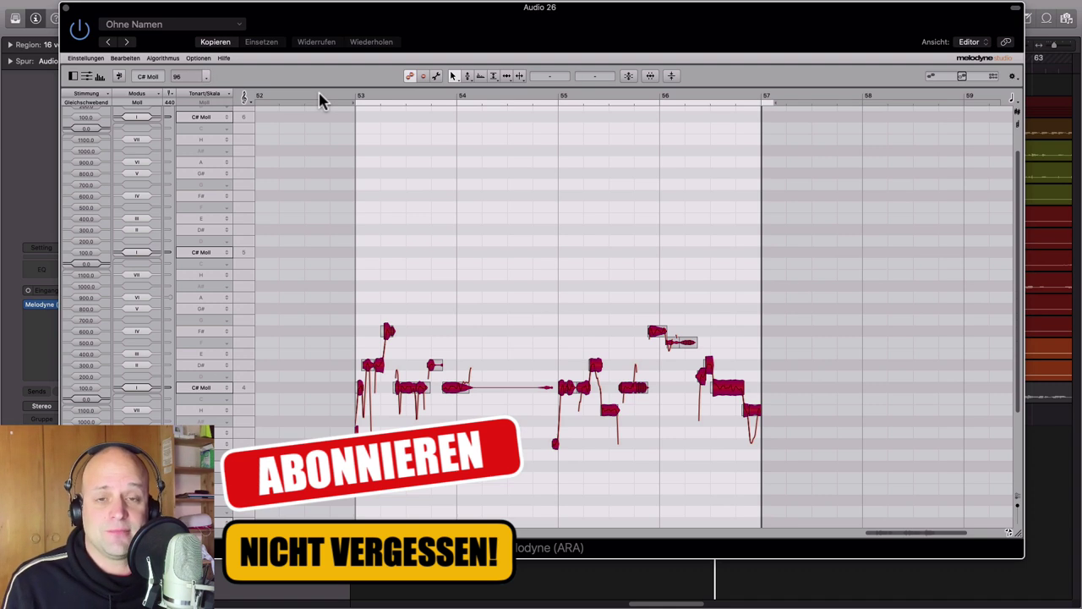
click(320, 100)
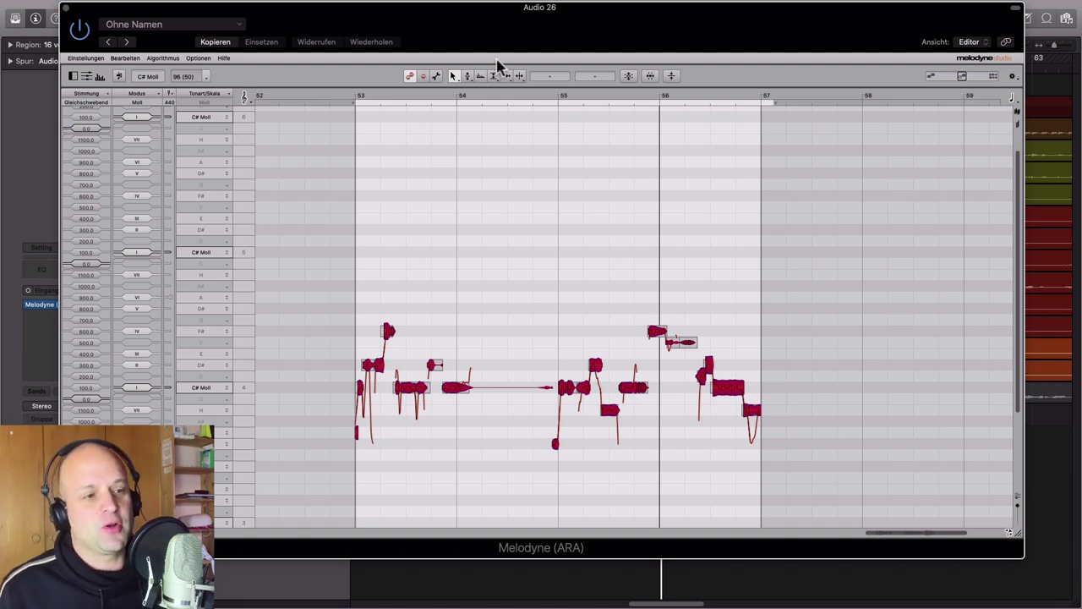
Use the Tonhöhenmodulationswerkzeug to reduce the pitch modulation of all selected vocal notes to 0 %.
drag(502, 34, 497, 43)
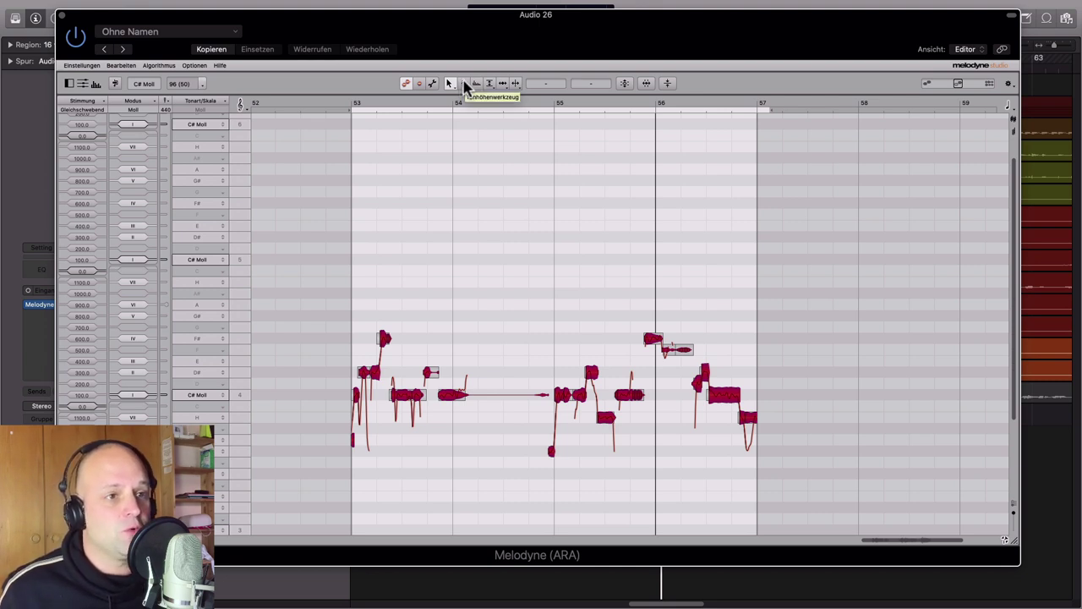
drag(464, 87, 462, 104)
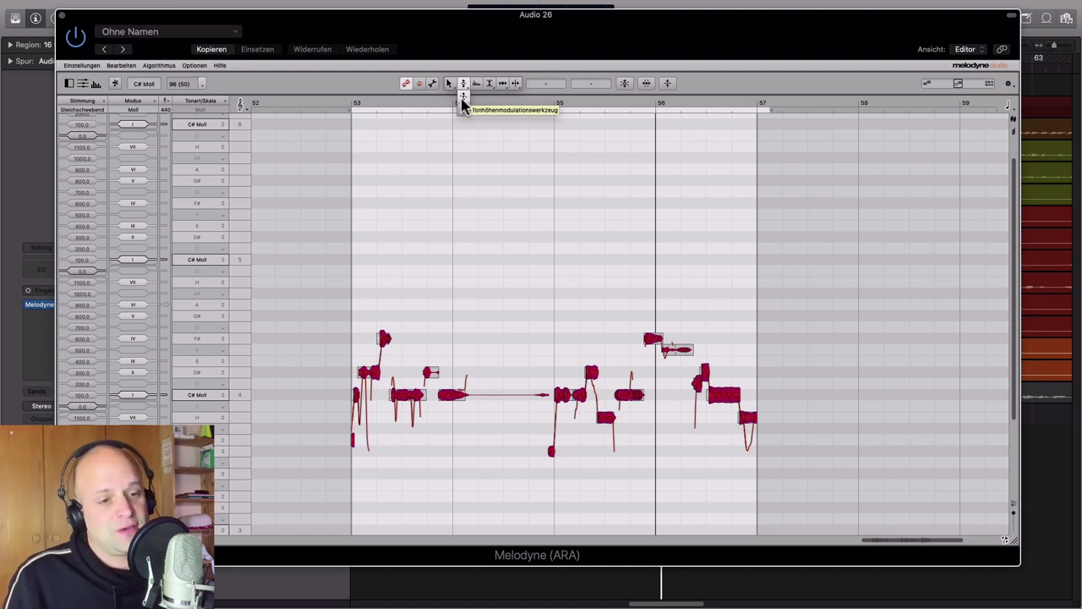
drag(462, 104, 462, 101)
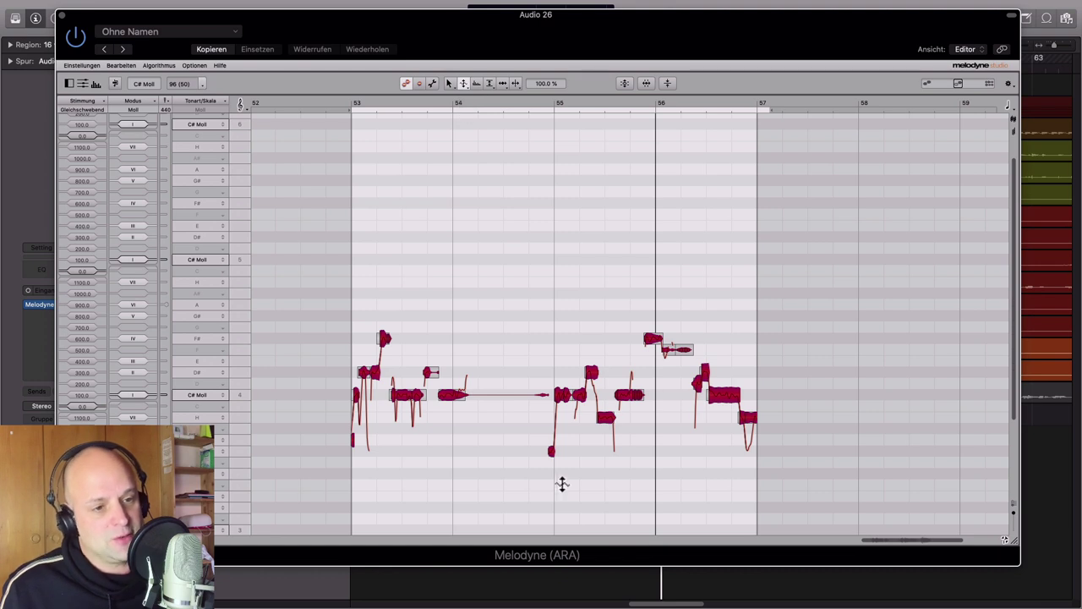
double_click(453, 393)
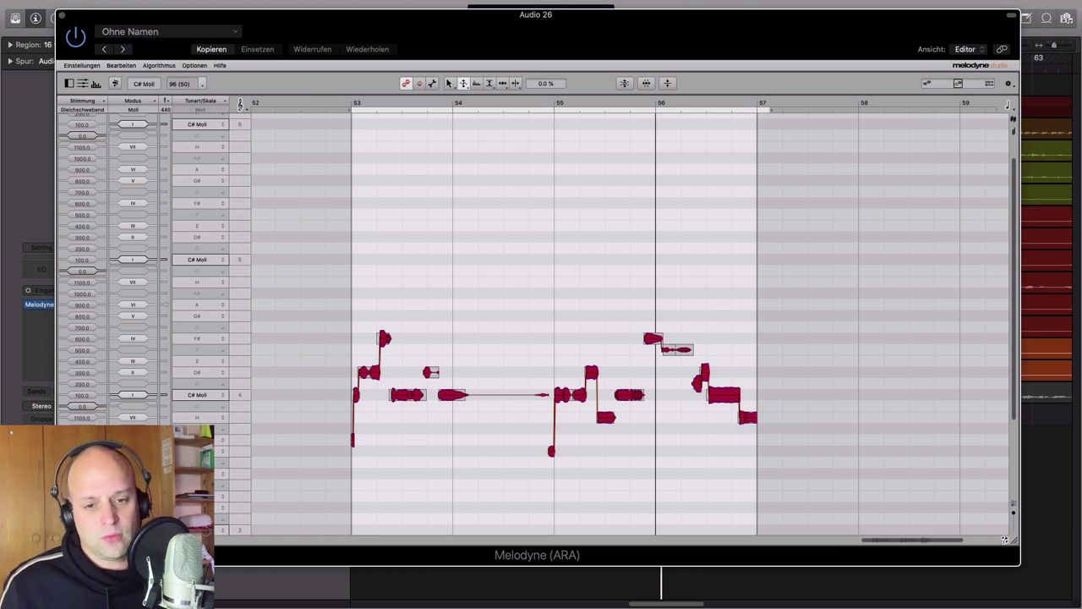
Listen to the vocal with its modulation removed, starting shortly before bar 53.
click(309, 102)
key(space)
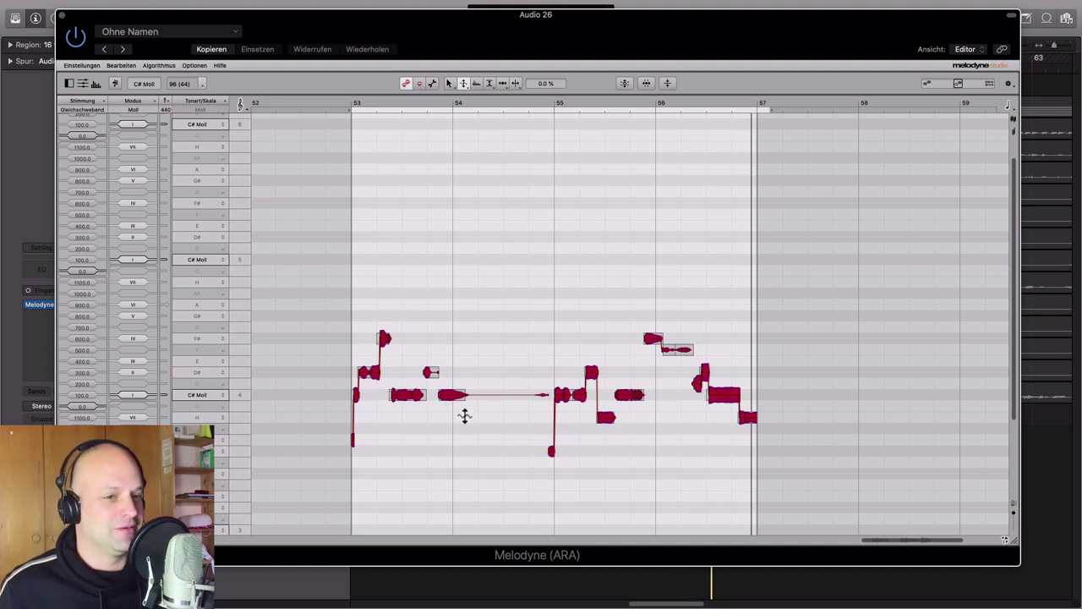
scroll(461, 414, down, 3)
scroll(466, 413, up, 2)
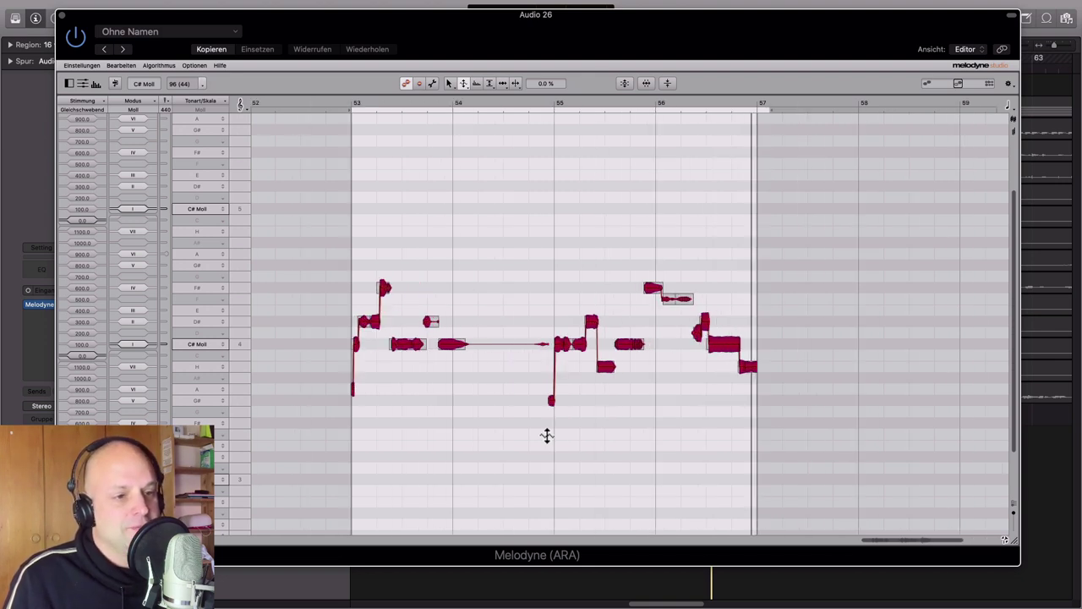
Activate the Tonhöhenwerkzeug to show the pitch transitions between the vocal notes.
scroll(546, 434, up, 3)
scroll(481, 409, left, 3)
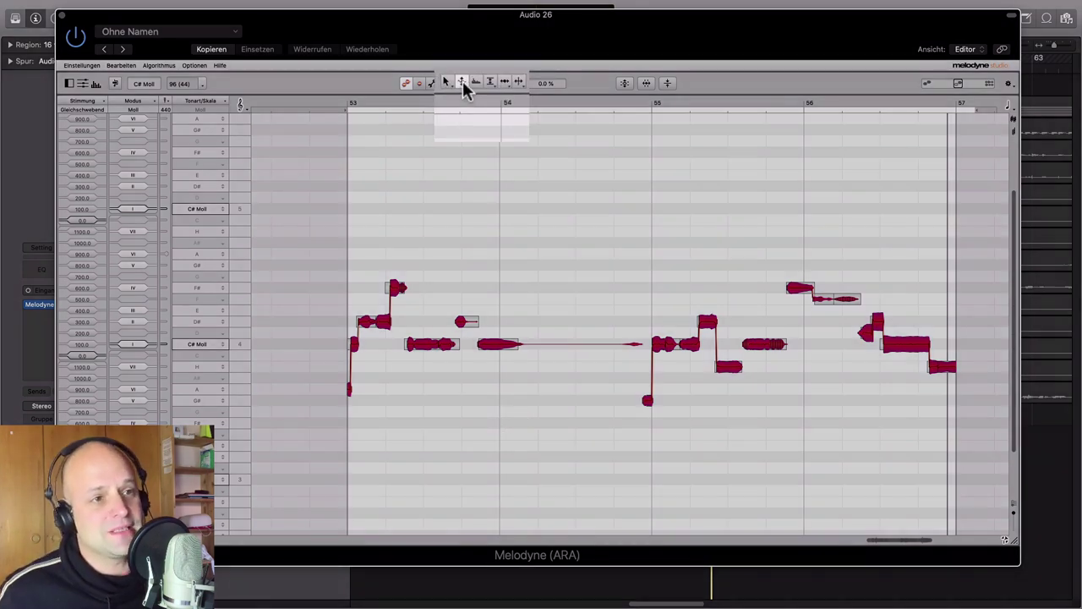
click(462, 82)
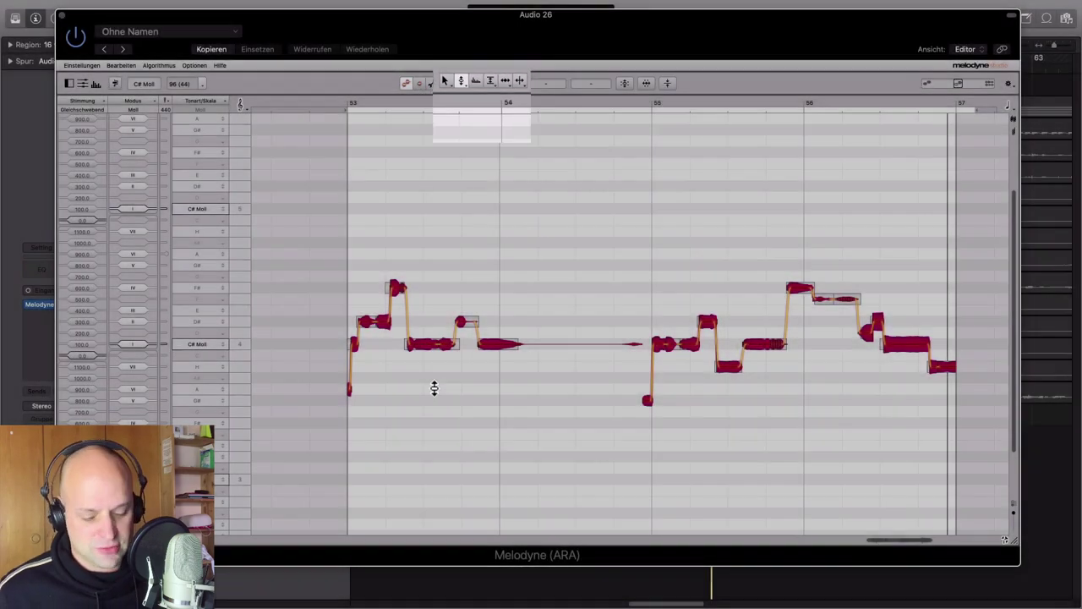
scroll(434, 388, up, 3)
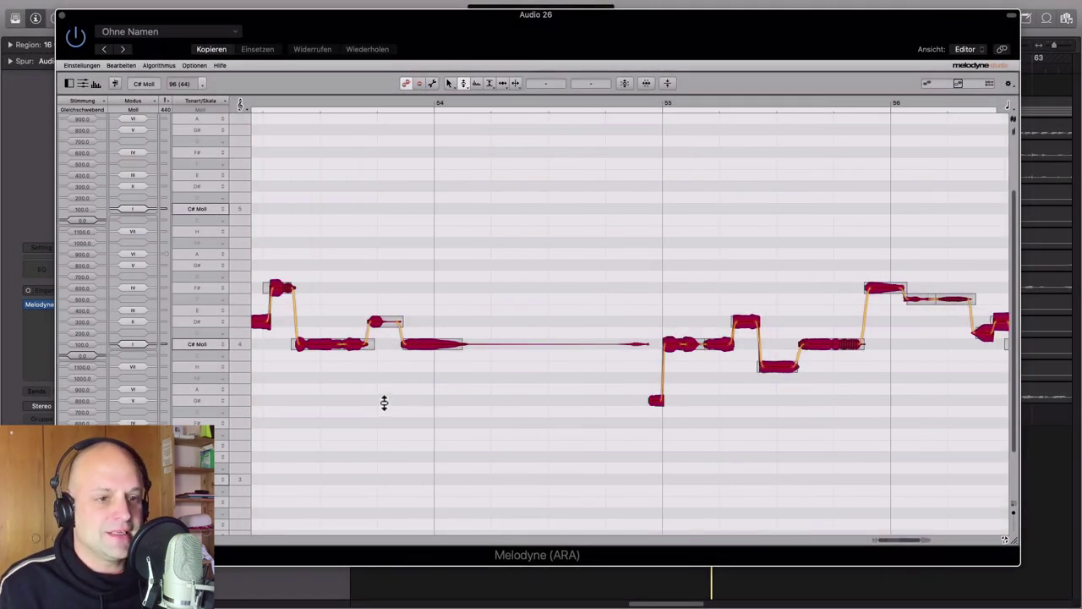
scroll(387, 401, left, 1)
scroll(360, 338, left, 5)
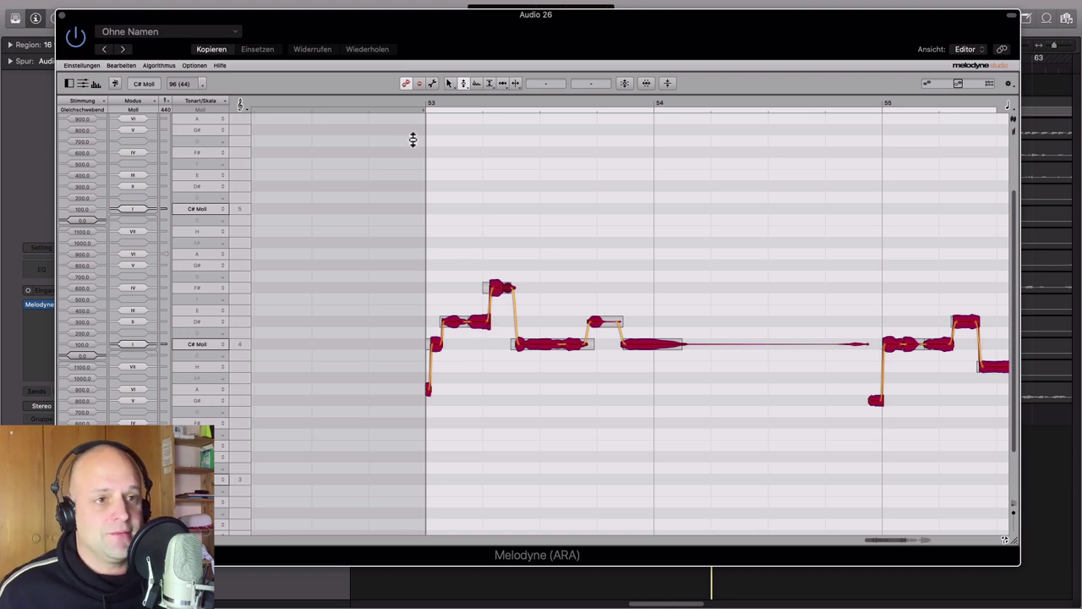
Soften the pitch transitions between the vocal notes and listen to the phrase.
click(366, 106)
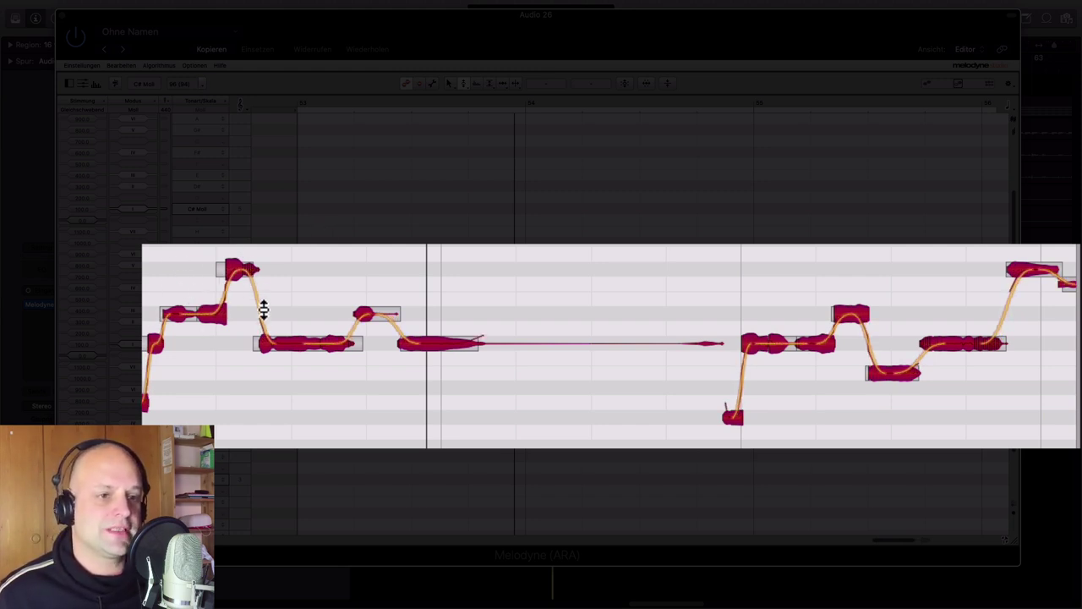
scroll(382, 428, left, 3)
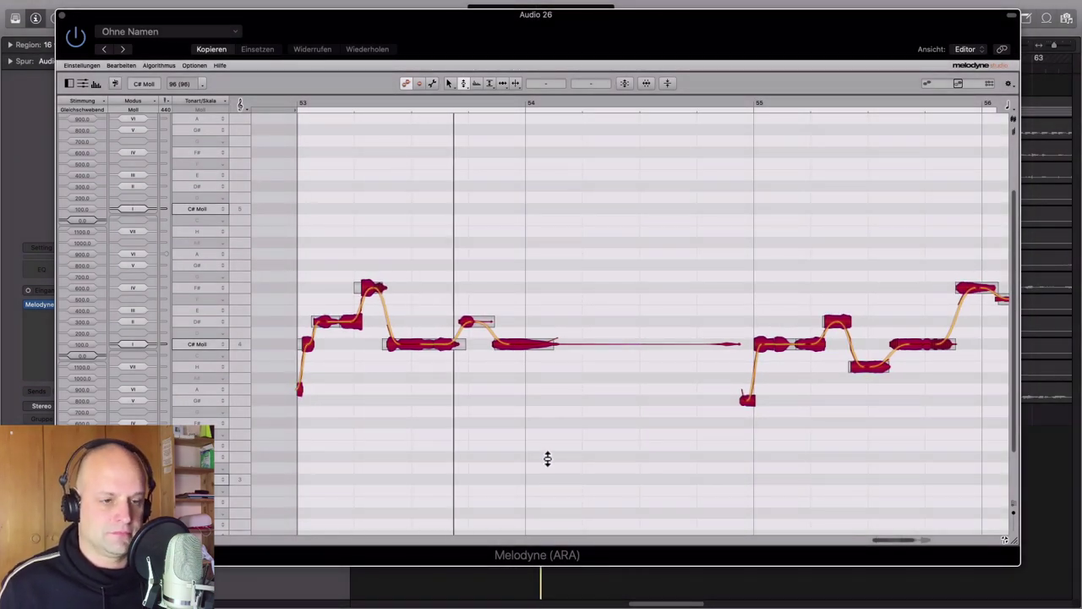
scroll(533, 450, right, 10)
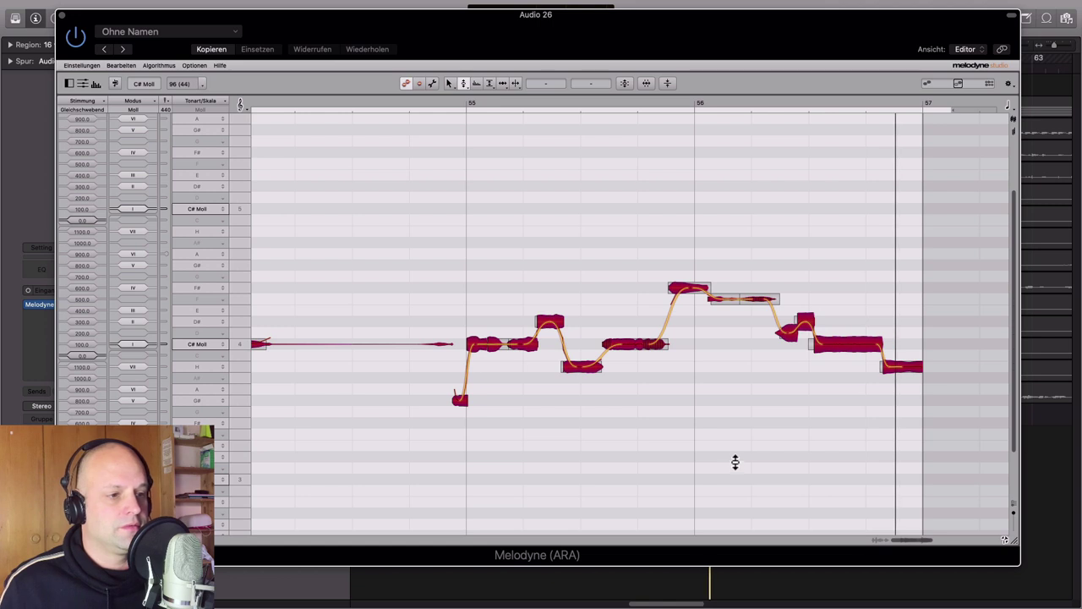
Make the pitch transitions between all vocal notes abrupt and play back from just before bar 55.
click(658, 327)
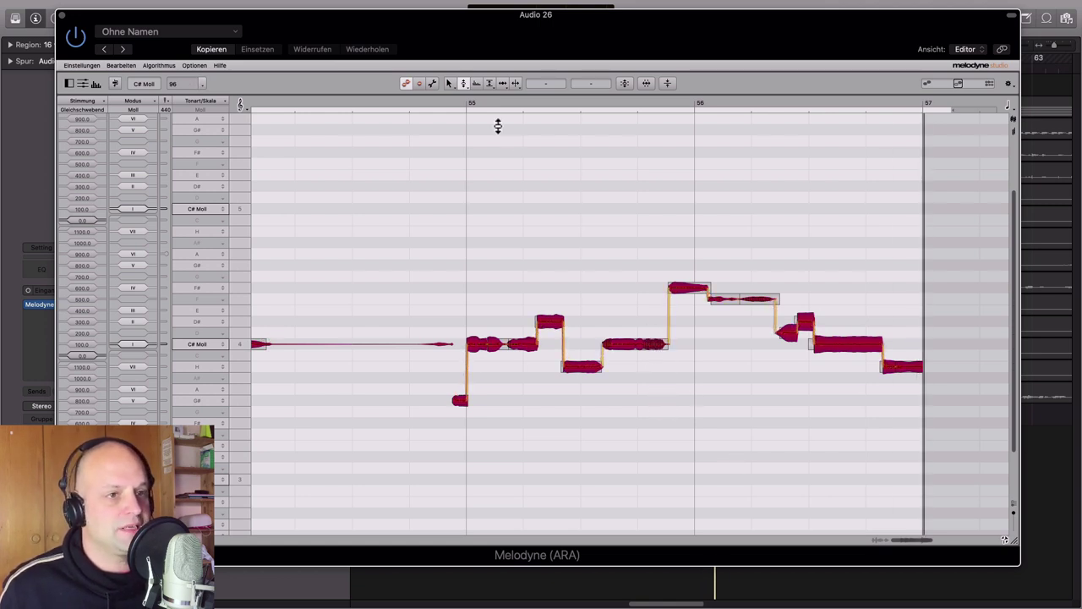
click(445, 106)
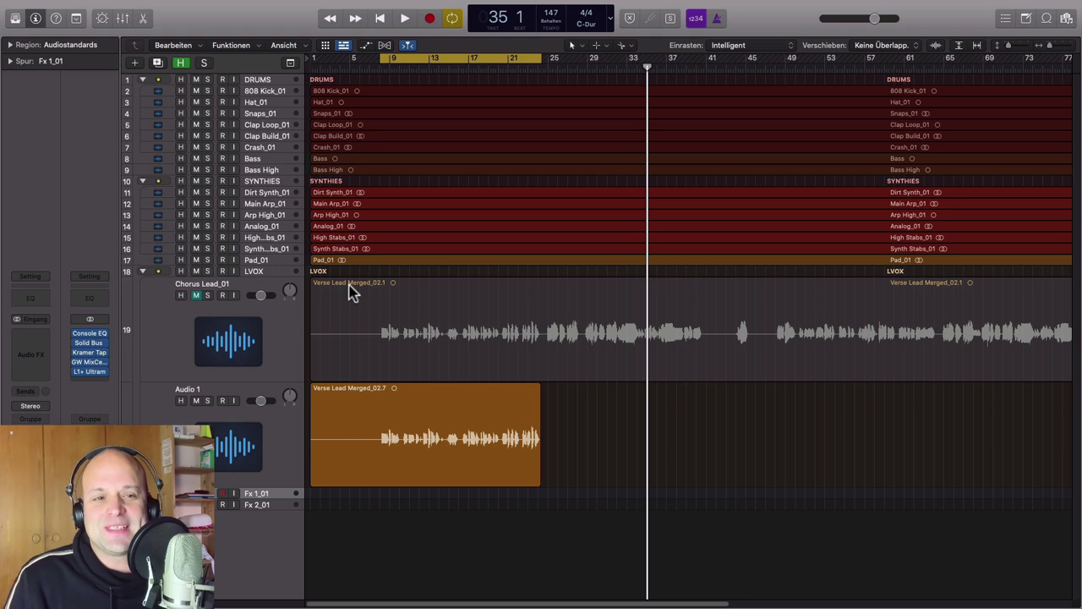
In the second project, trim the empty start of the Verse Lead Merged_02.7 region on Audio 1 to about bar 7.
drag(313, 479, 373, 479)
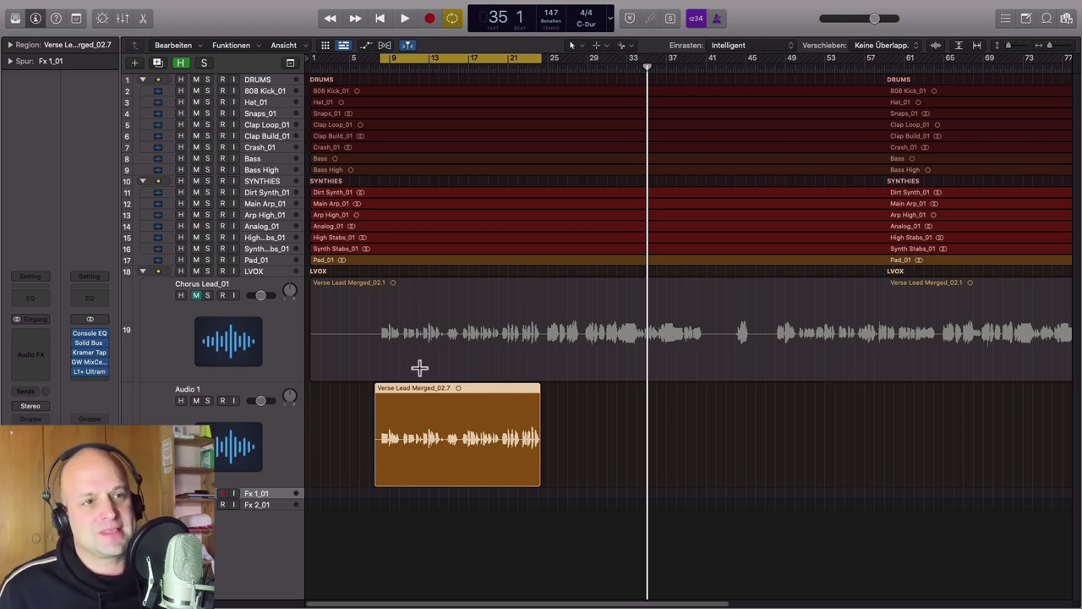
Listen to the unprocessed vocal from bar 8 and insert Melodyne (ARA) on the Audio 1 track.
key(space)
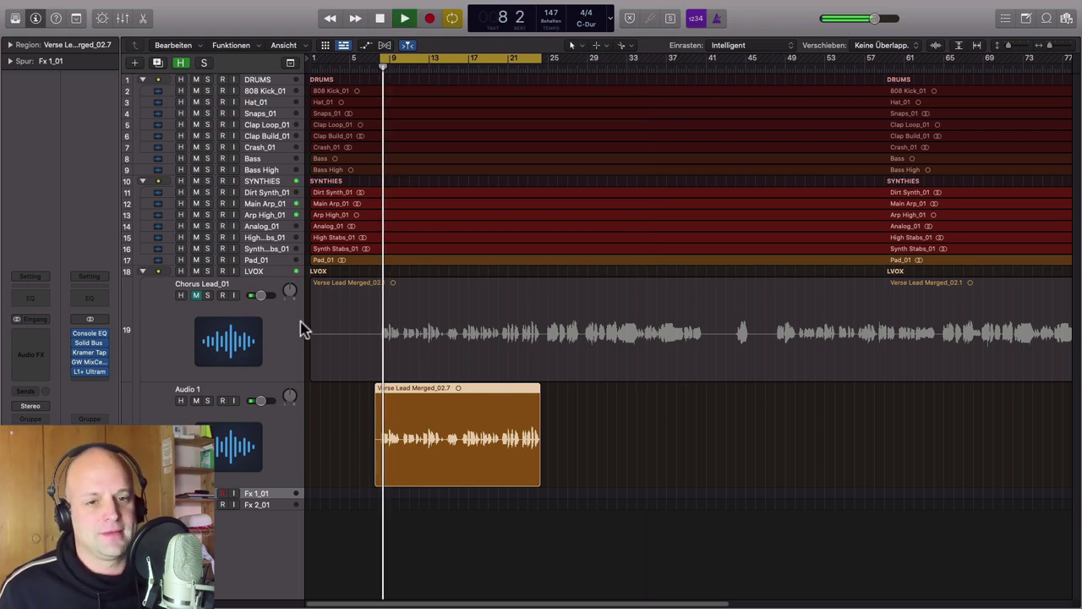
click(262, 439)
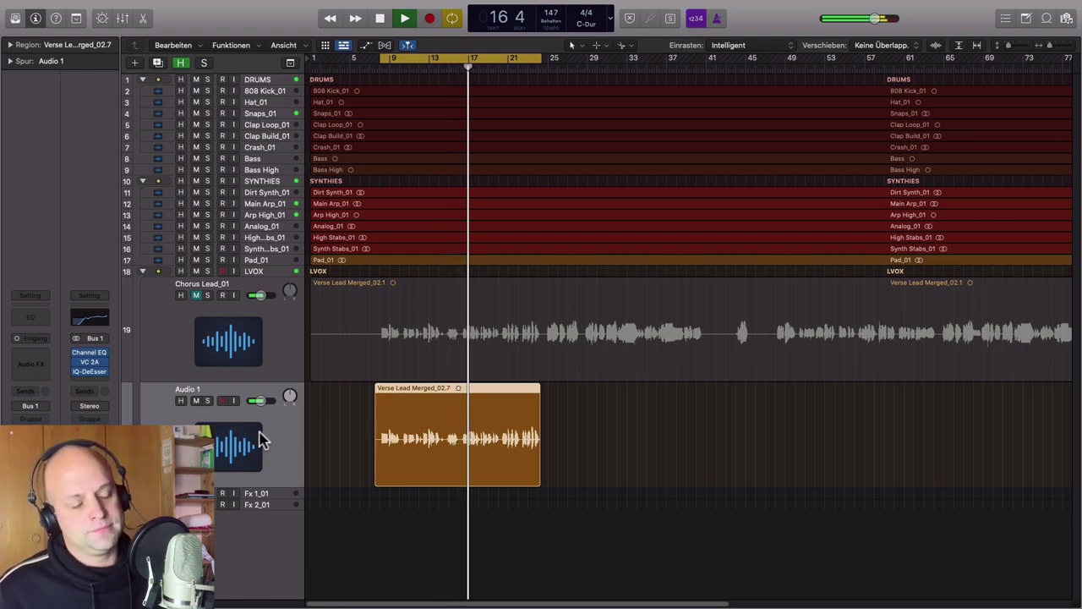
key(space)
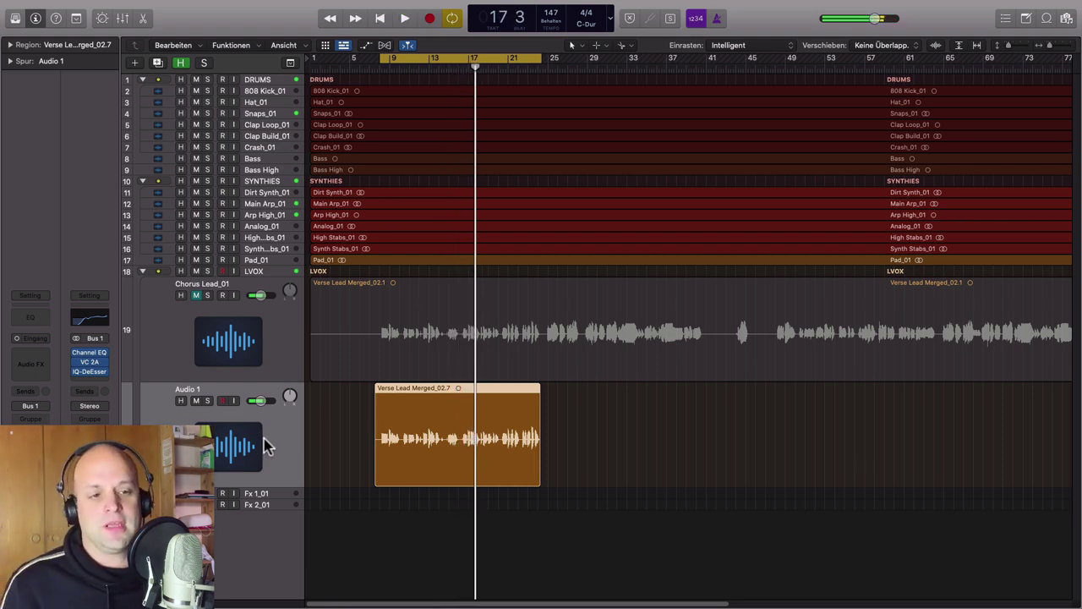
click(38, 359)
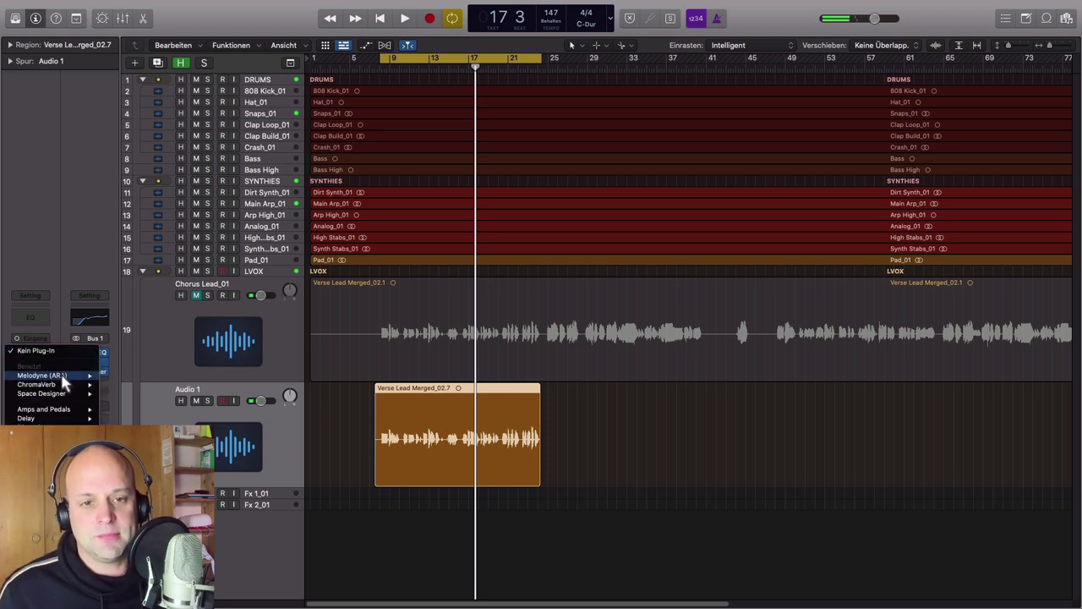
mouse_move(76, 376)
click(121, 375)
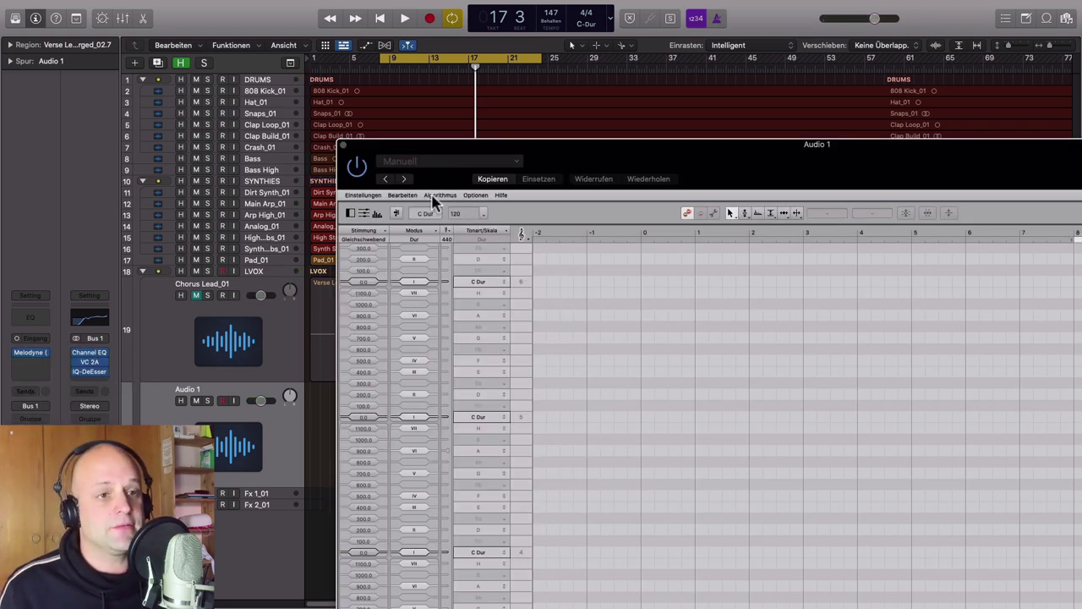
Choose Melodyne's default detection algorithm and move the plug-in window so the whole editor is in view.
click(437, 196)
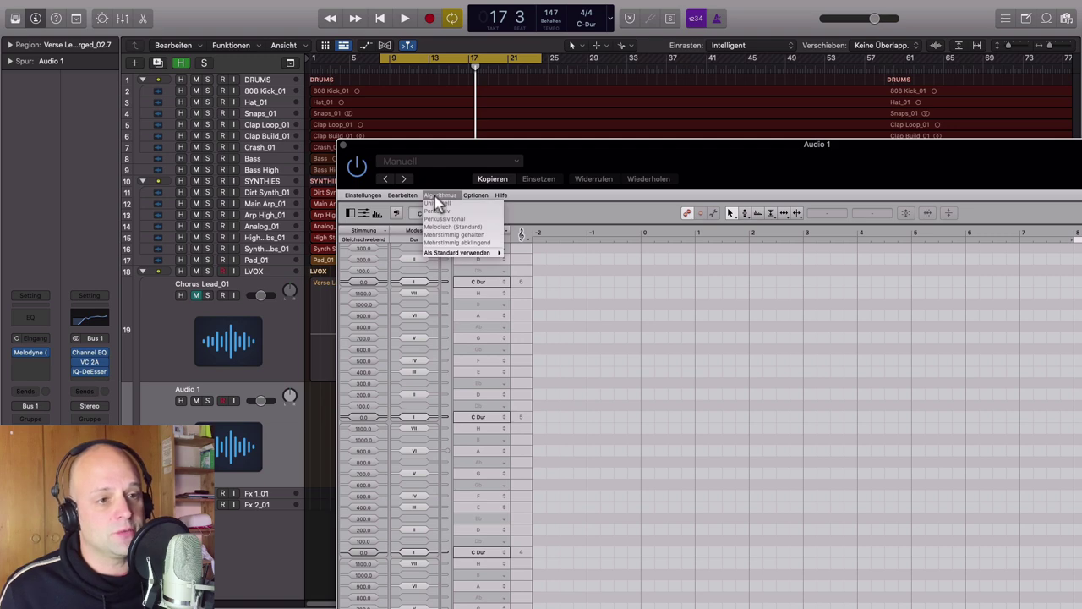
mouse_move(470, 255)
click(543, 294)
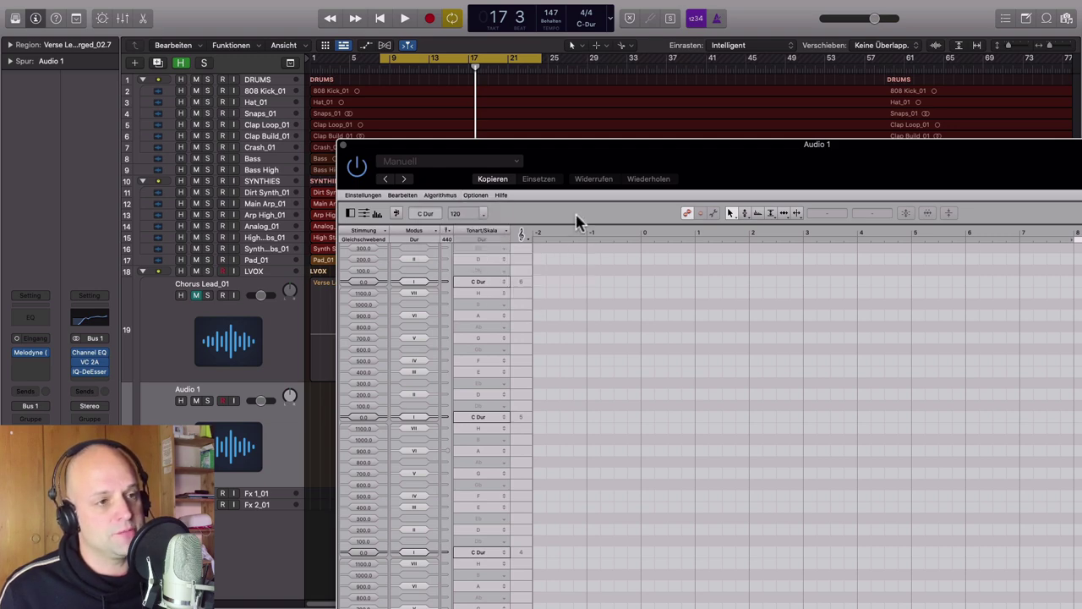
double_click(524, 145)
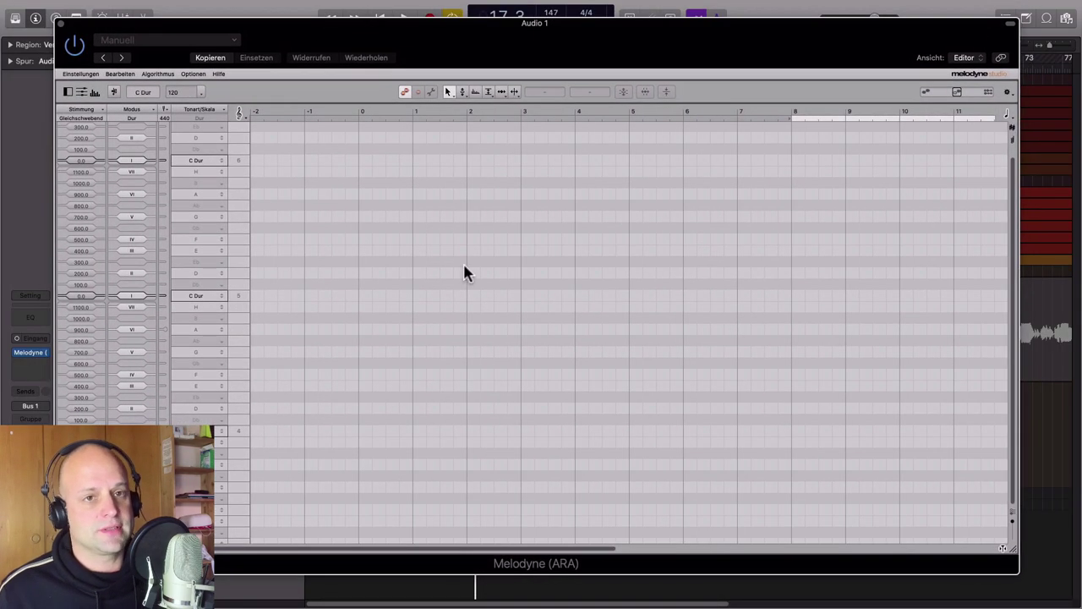
Play the vocal region to load its notes into Melodyne, select all notes, and fit the full phrase in view.
key(space)
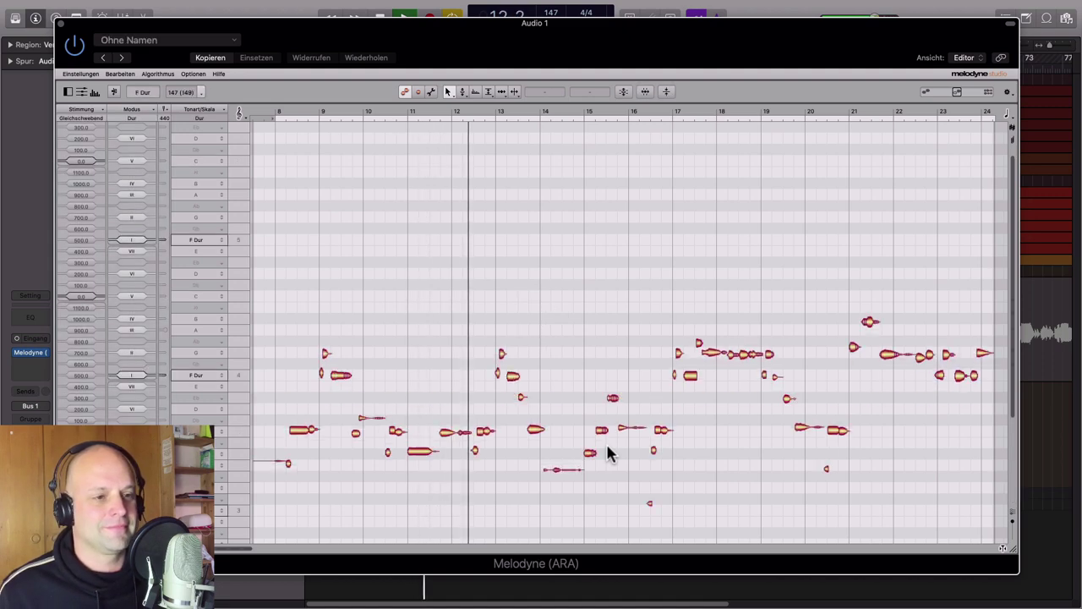
key(super+a)
drag(454, 42, 551, 25)
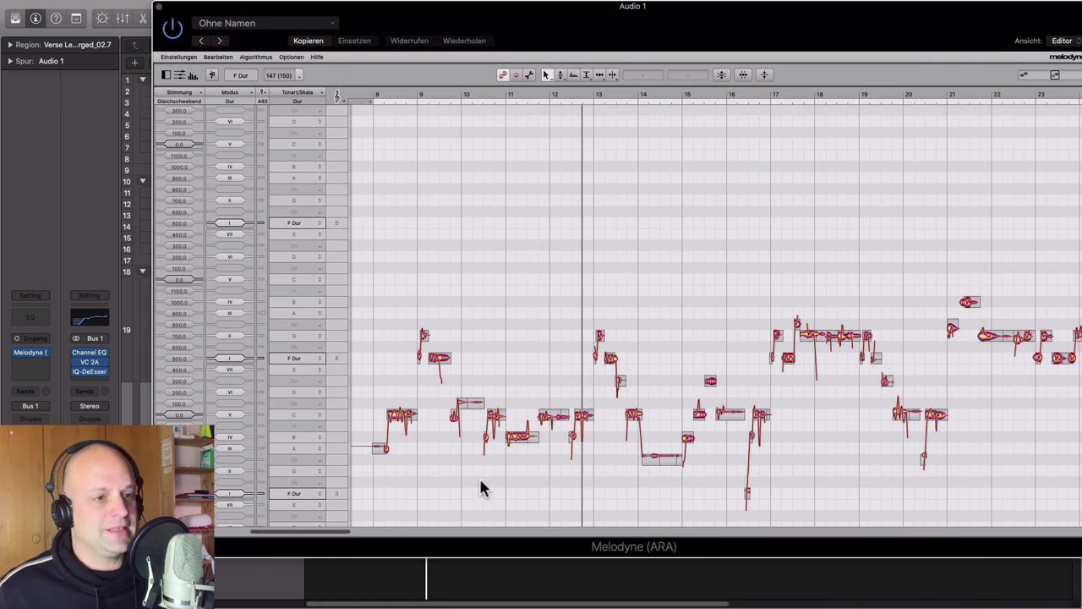
scroll(510, 423, down, 5)
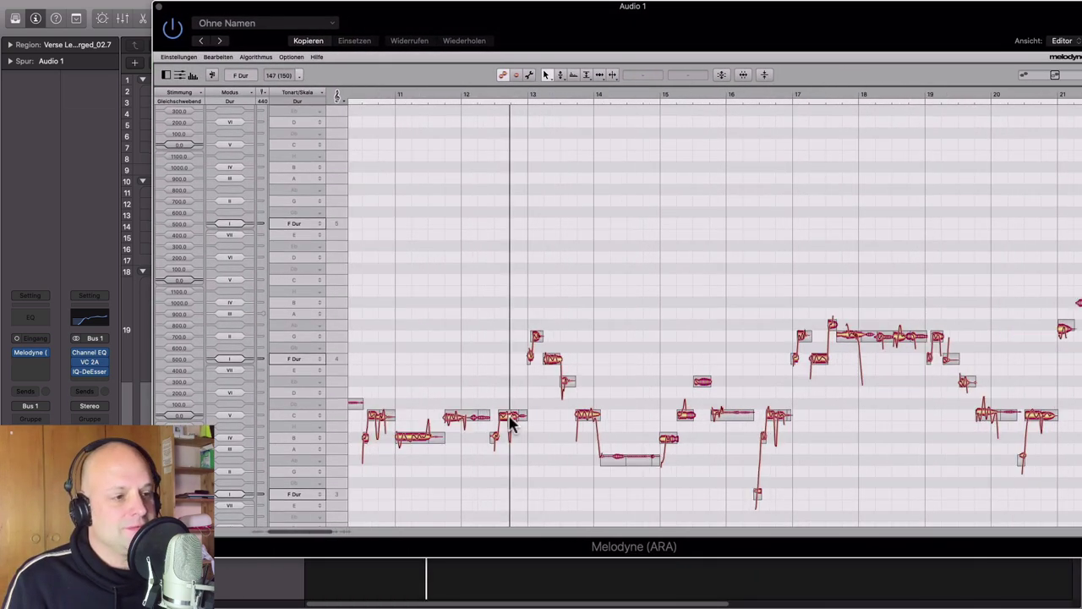
scroll(681, 438, down, 1)
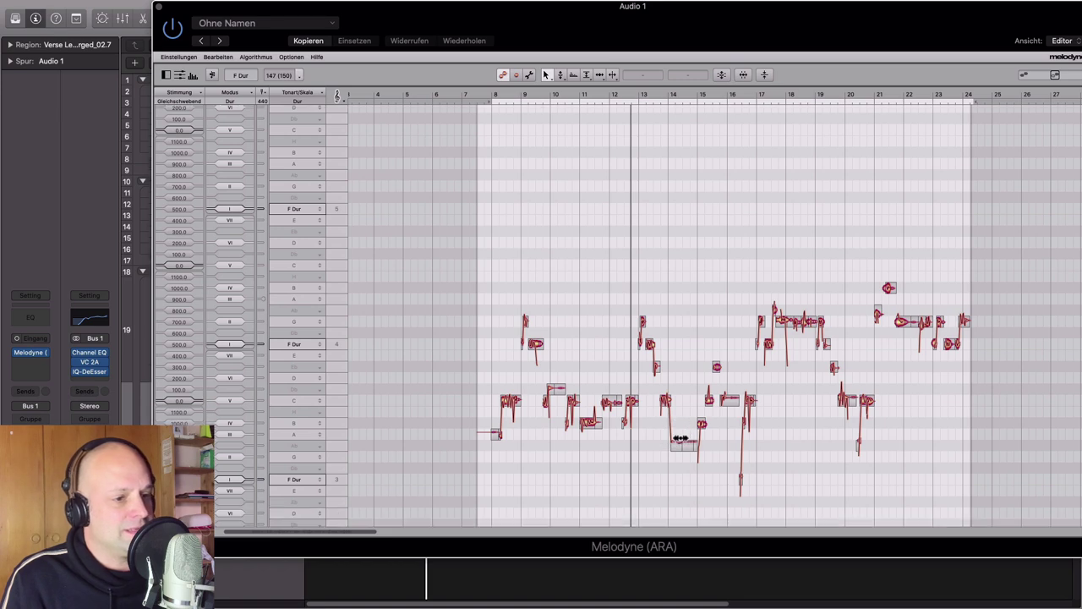
double_click(715, 6)
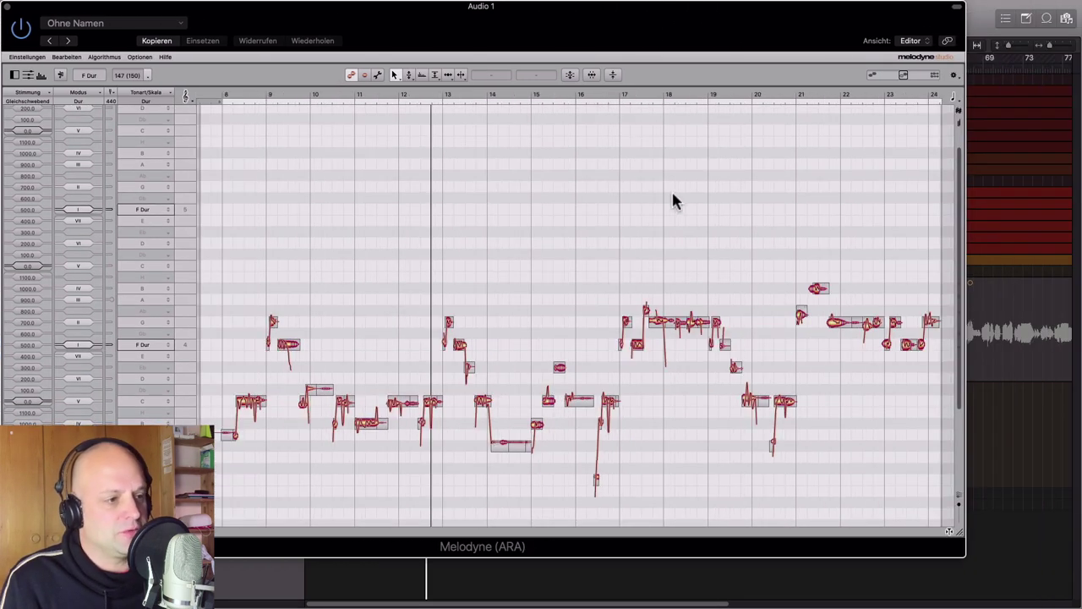
double_click(568, 21)
scroll(575, 241, down, 3)
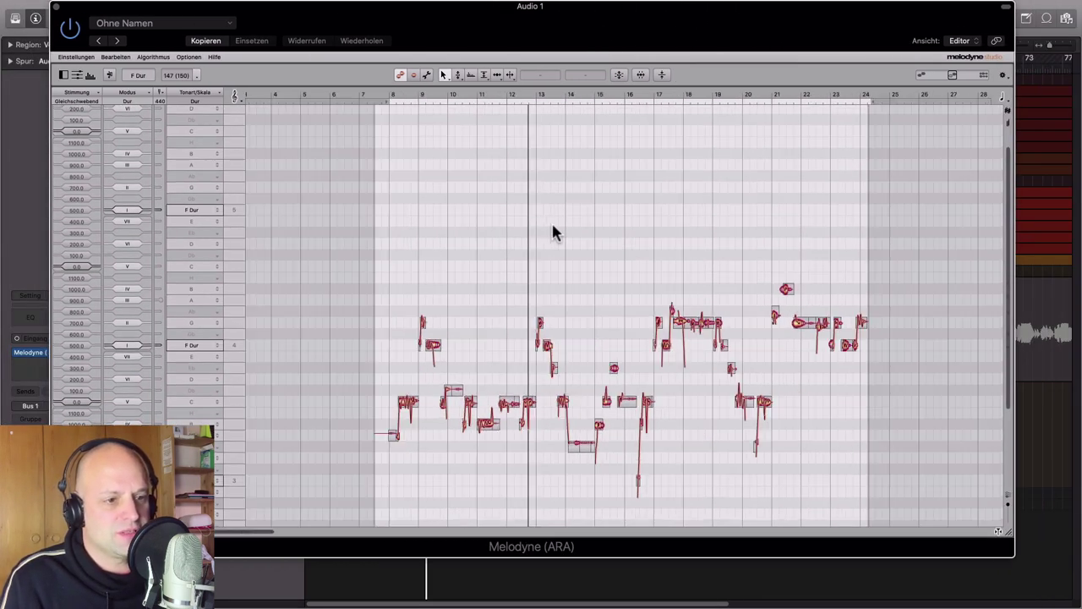
Snap all vocal notes to their nearest semitones and listen to the phrase.
click(311, 277)
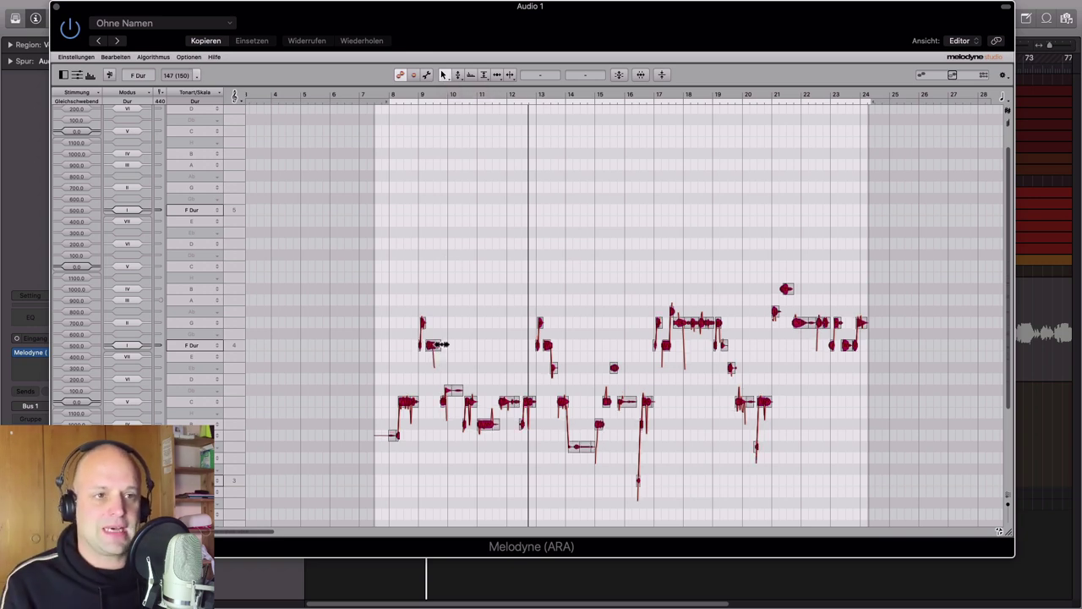
drag(416, 20, 433, 34)
key(space)
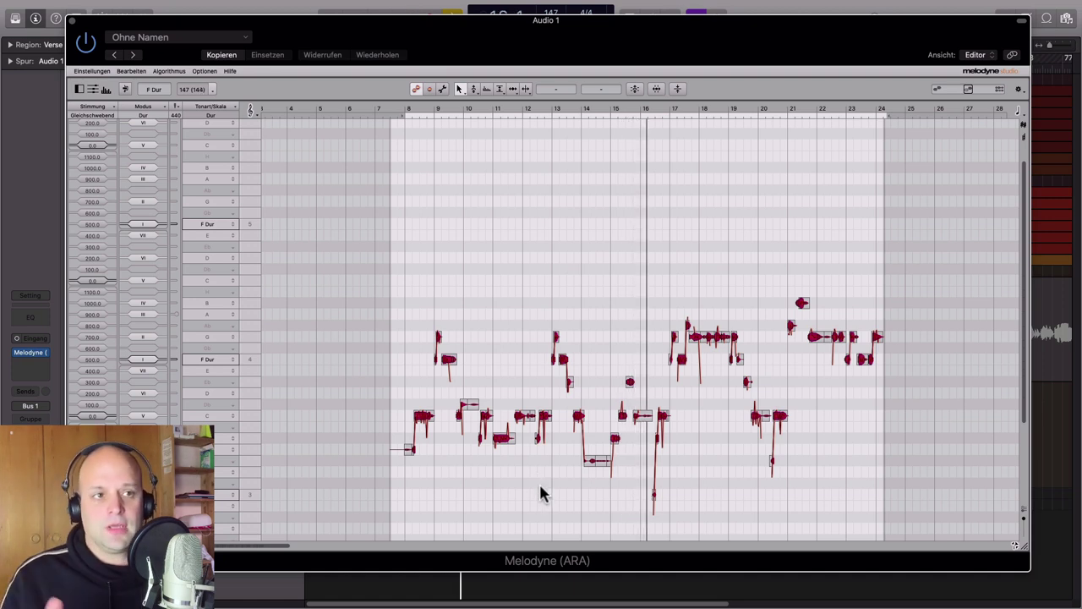
Flatten all vocal notes to 0 % with the Tonhöhenmodulationswerkzeug and play the phrase from just before bar 8.
click(475, 89)
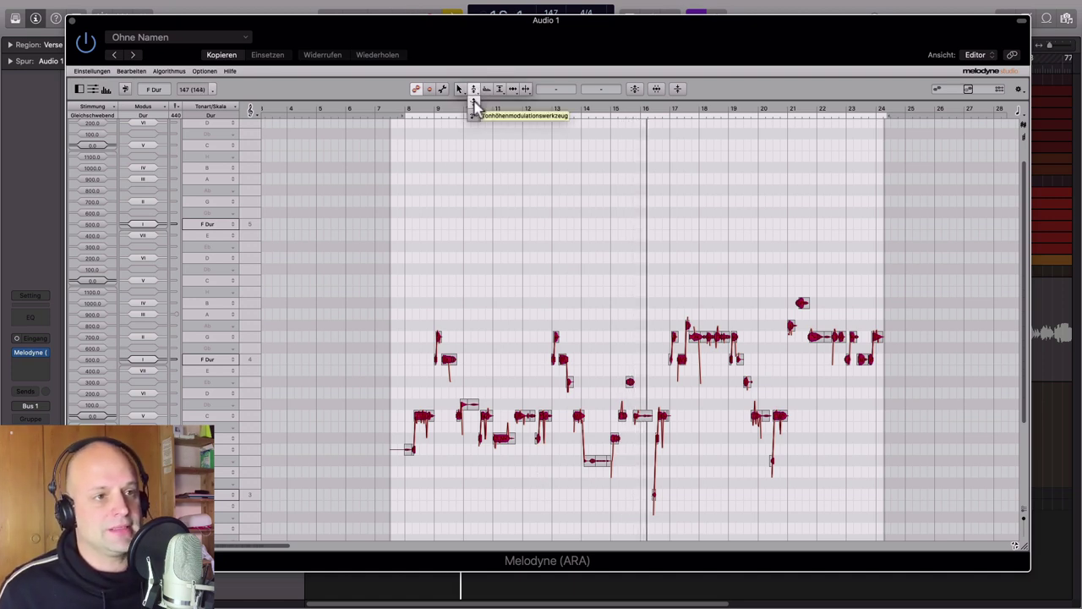
click(475, 103)
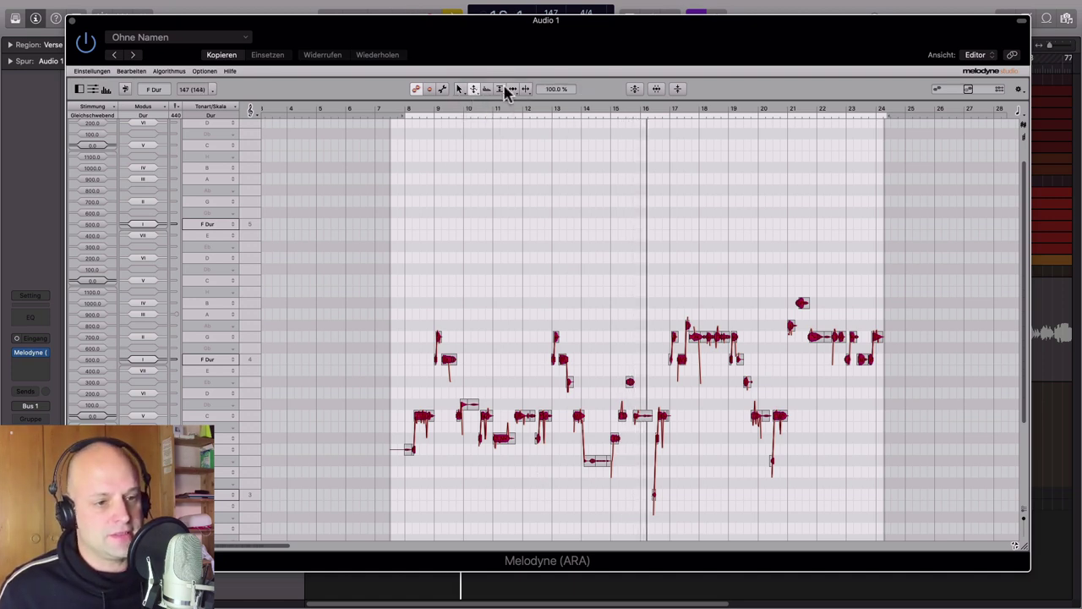
double_click(425, 414)
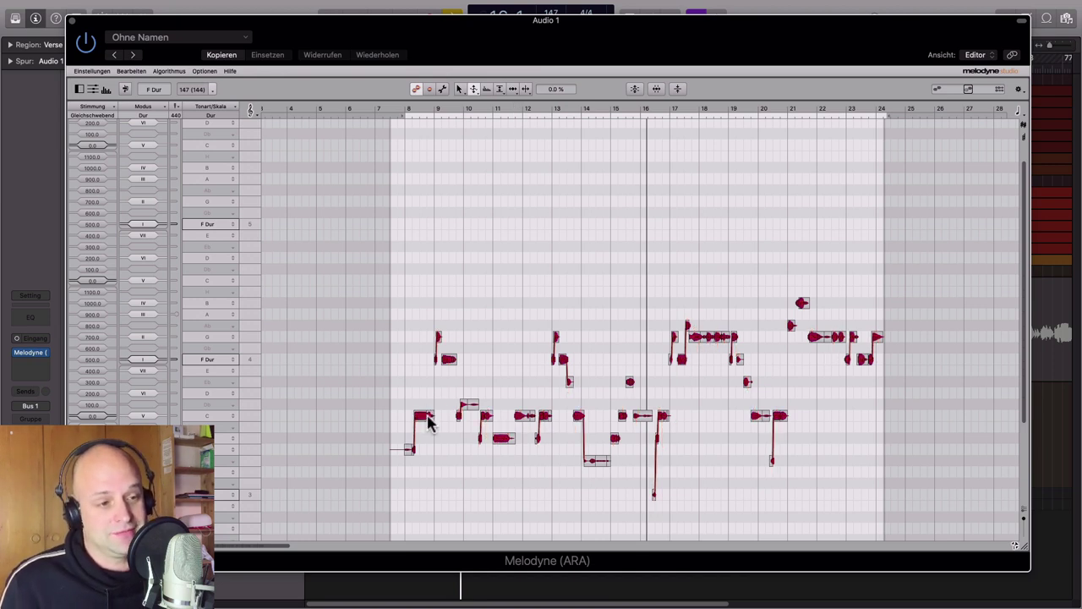
click(395, 110)
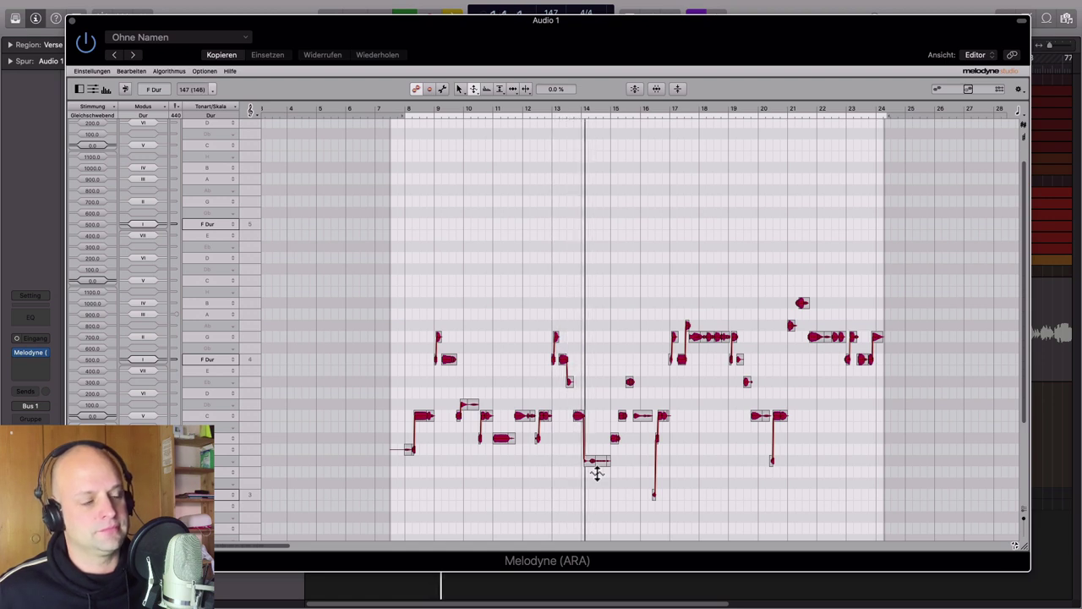
scroll(672, 447, down, 1)
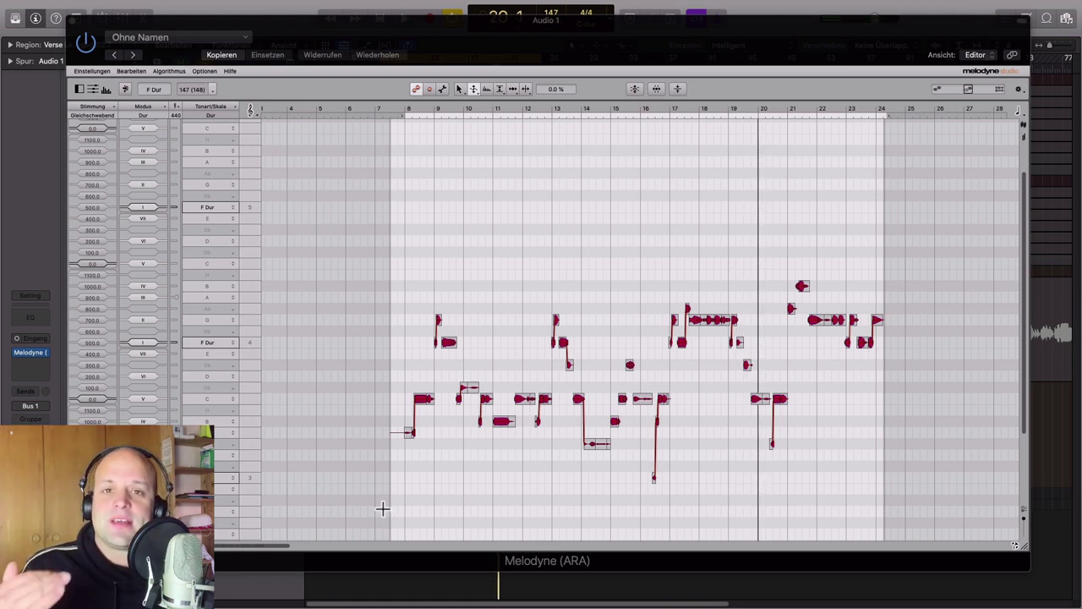
drag(610, 49, 592, 53)
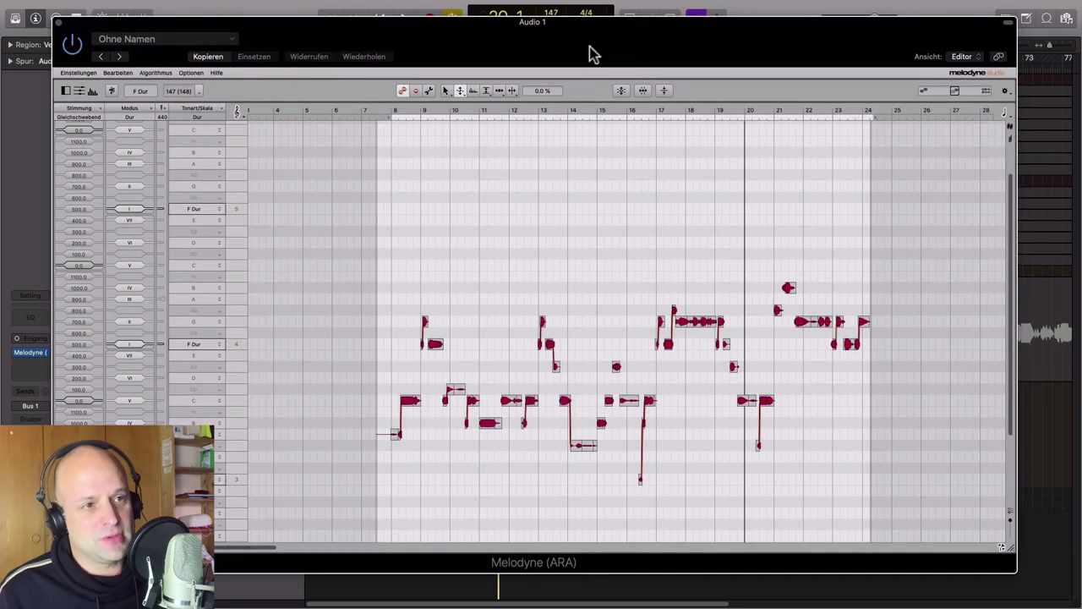
Try lowering the formants of all vocal notes by 790 cents with the Formant tool during playback.
click(473, 91)
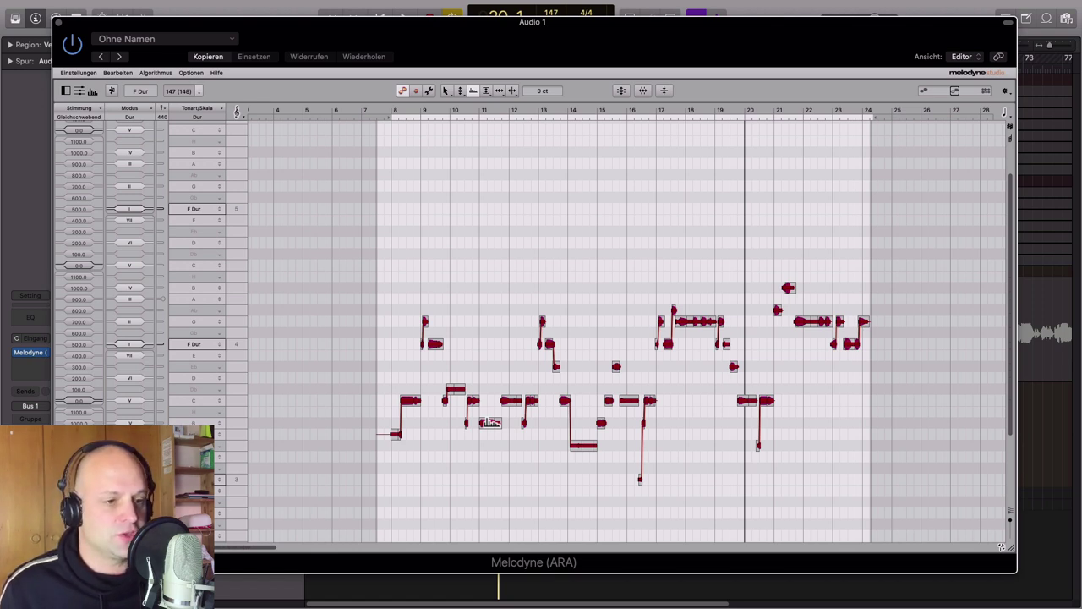
key(space)
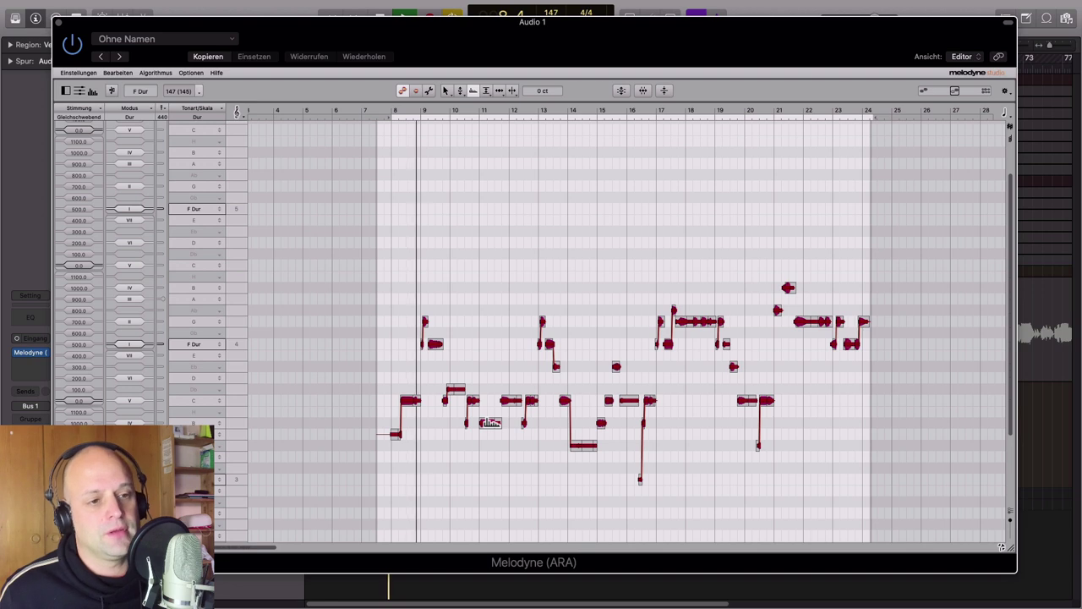
drag(492, 423, 495, 525)
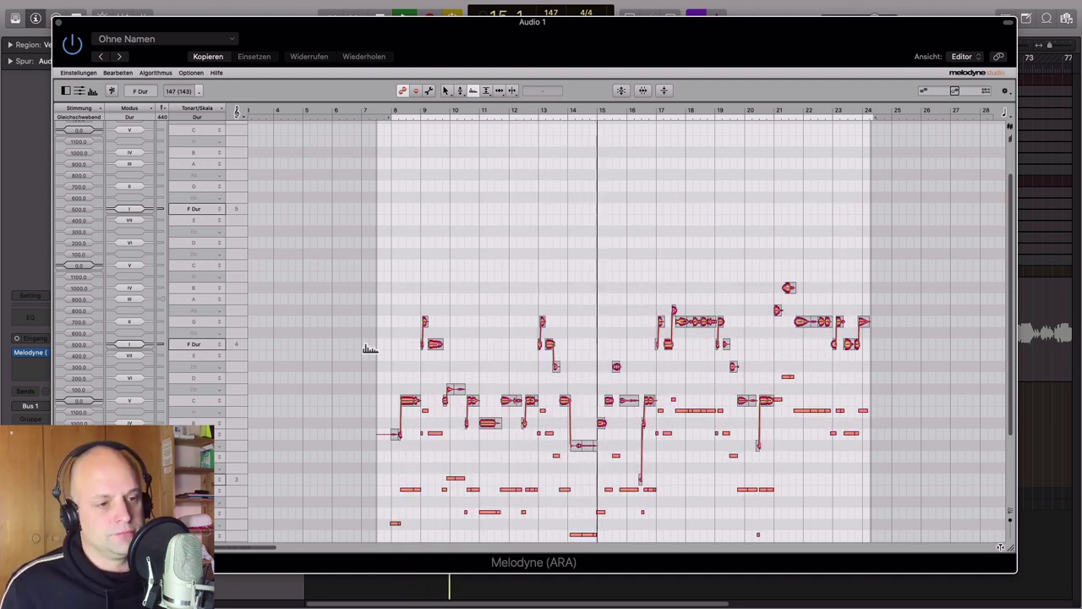
key(super+a)
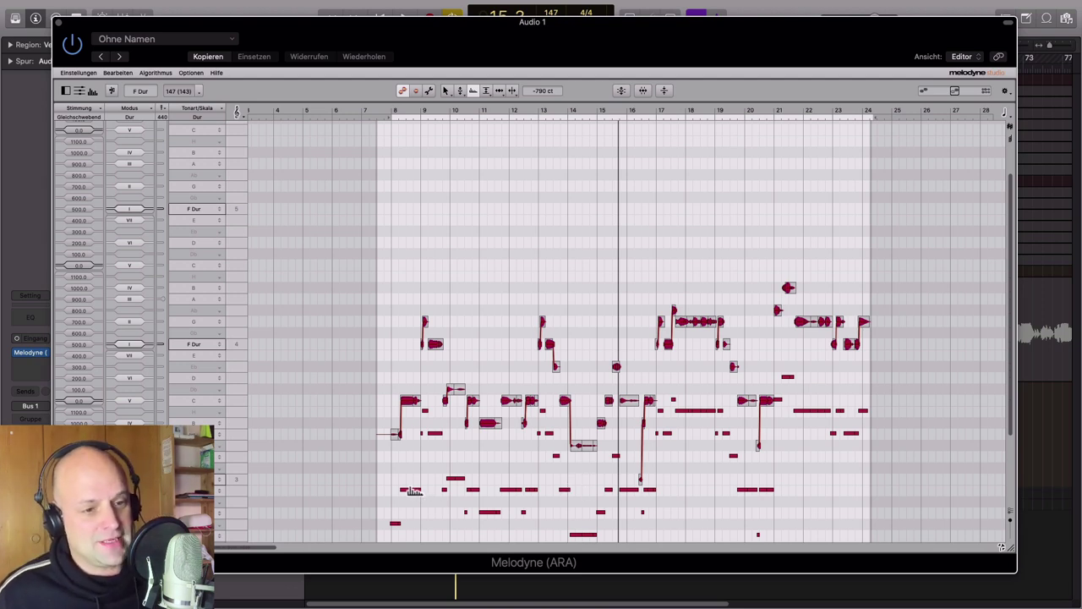
Reset the extreme formant shift, play from just before bar 8, and lower all notes' formants by 125 cents.
key(super+z)
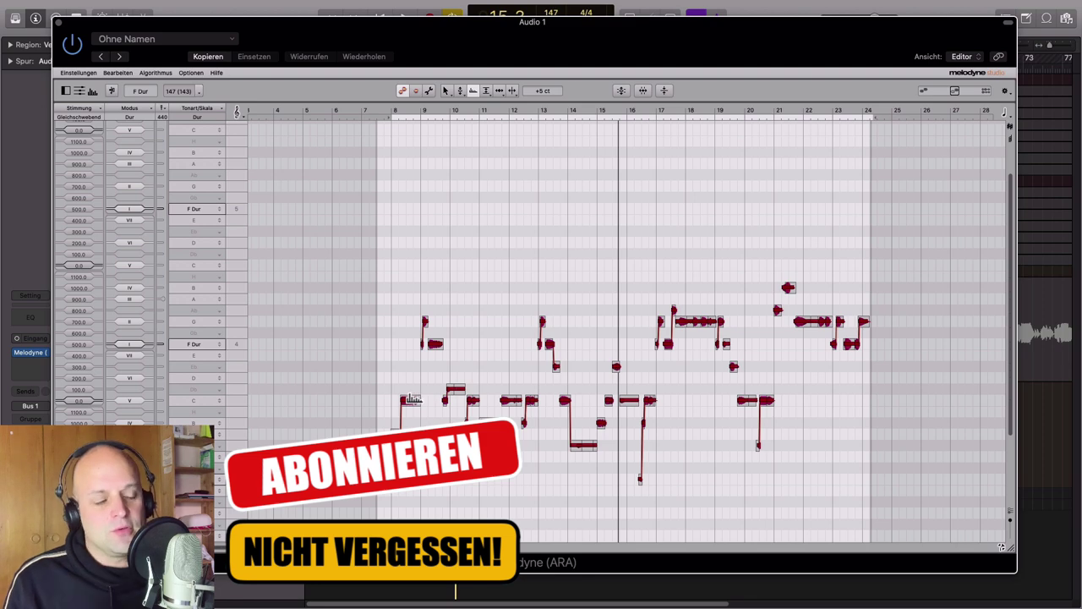
double_click(412, 400)
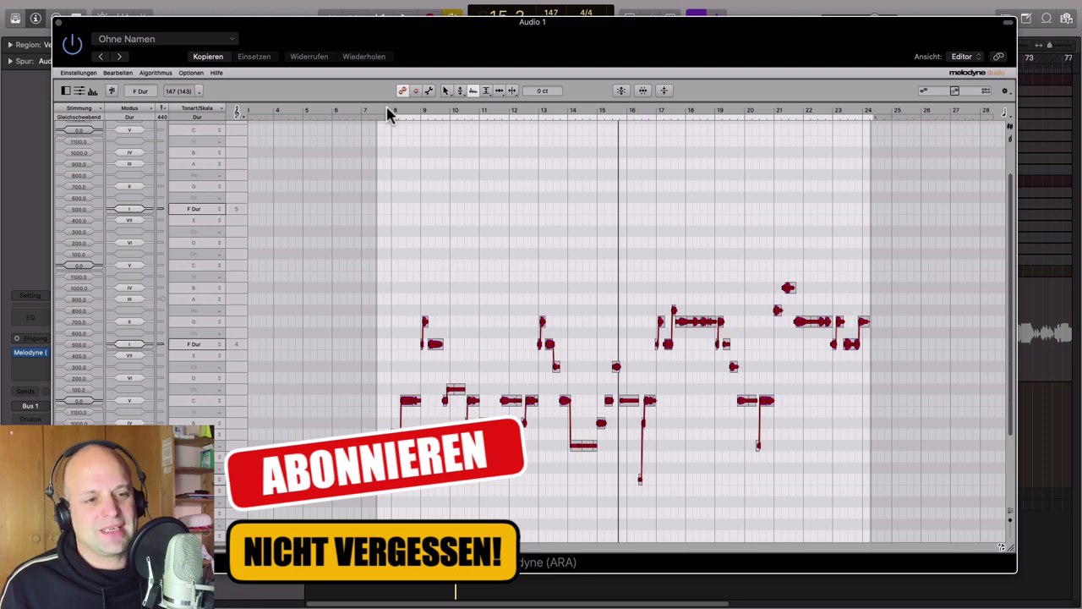
click(386, 106)
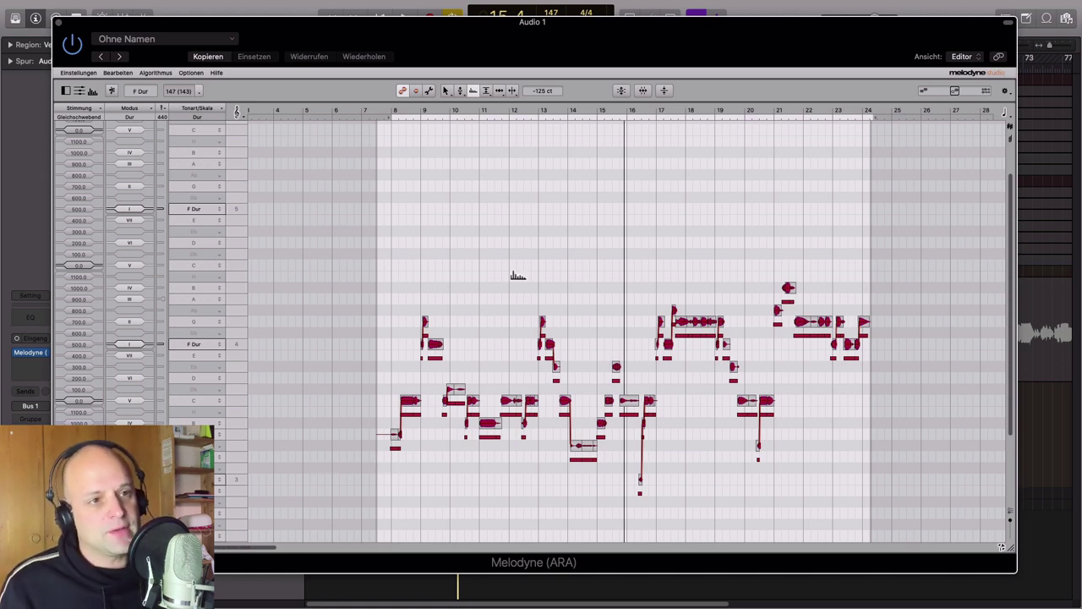
Move the Melodyne window aside to uncover more of the arrangement and activate the Sibilanten-Balance-Werkzeug.
click(447, 91)
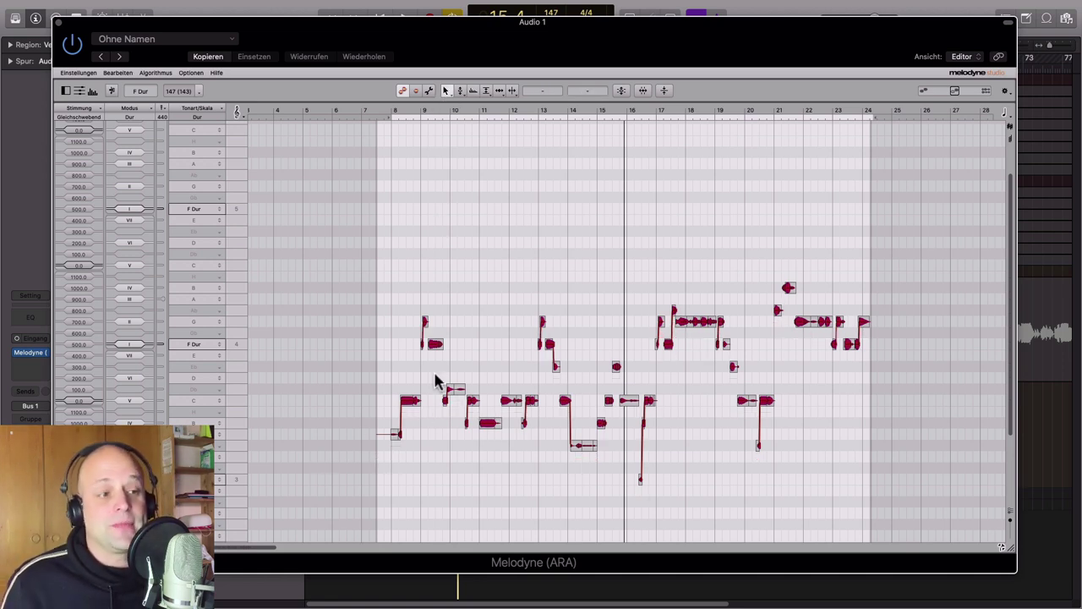
drag(440, 49, 388, 51)
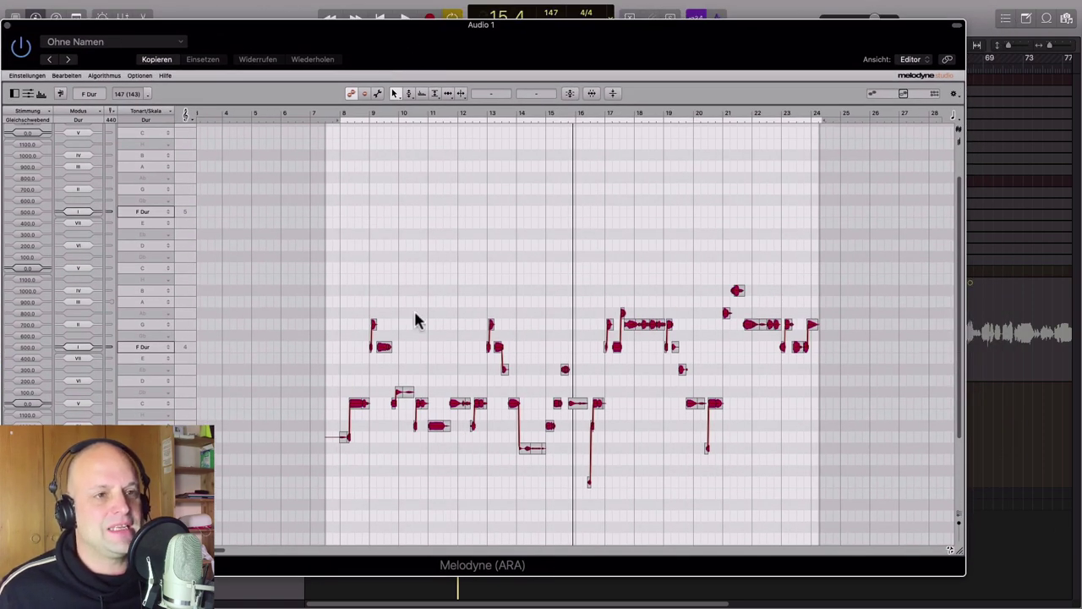
click(434, 95)
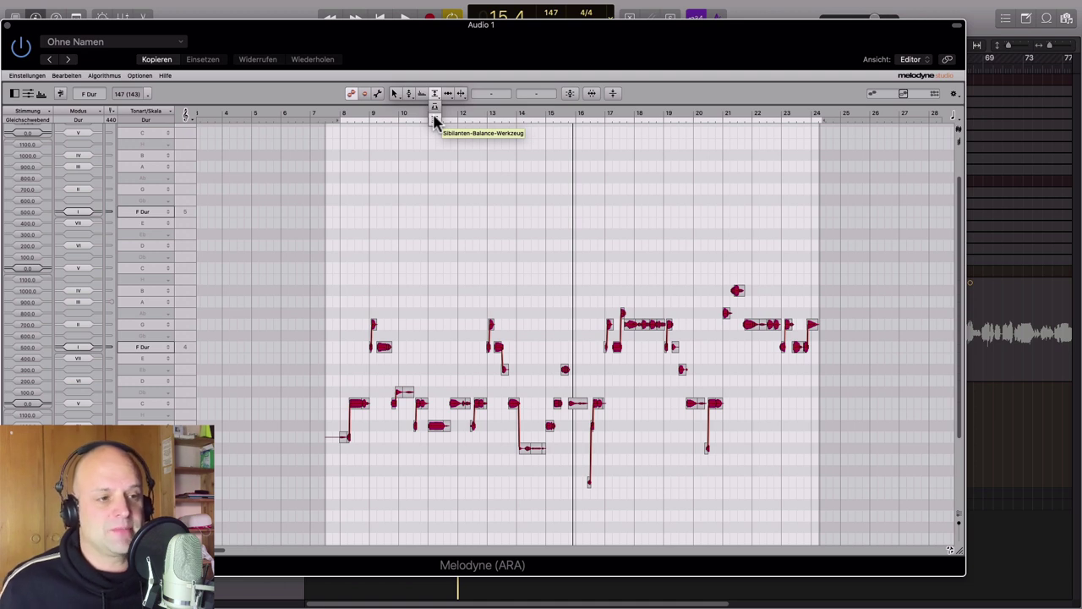
click(435, 120)
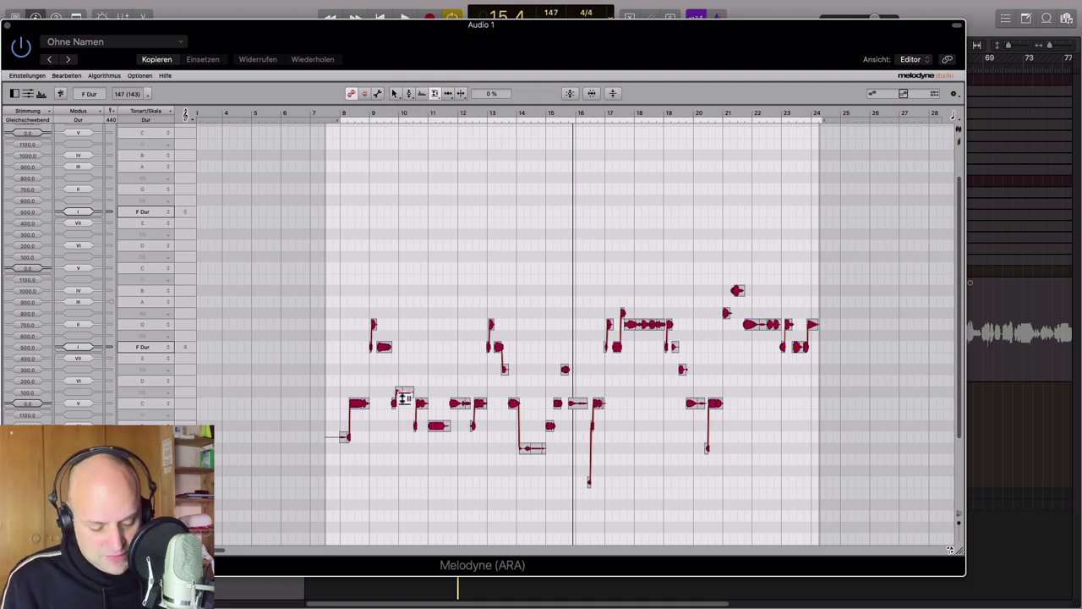
Play the vocal phrase from about bar 8 to bar 14 to listen for sharp sibilants.
scroll(404, 398, up, 5)
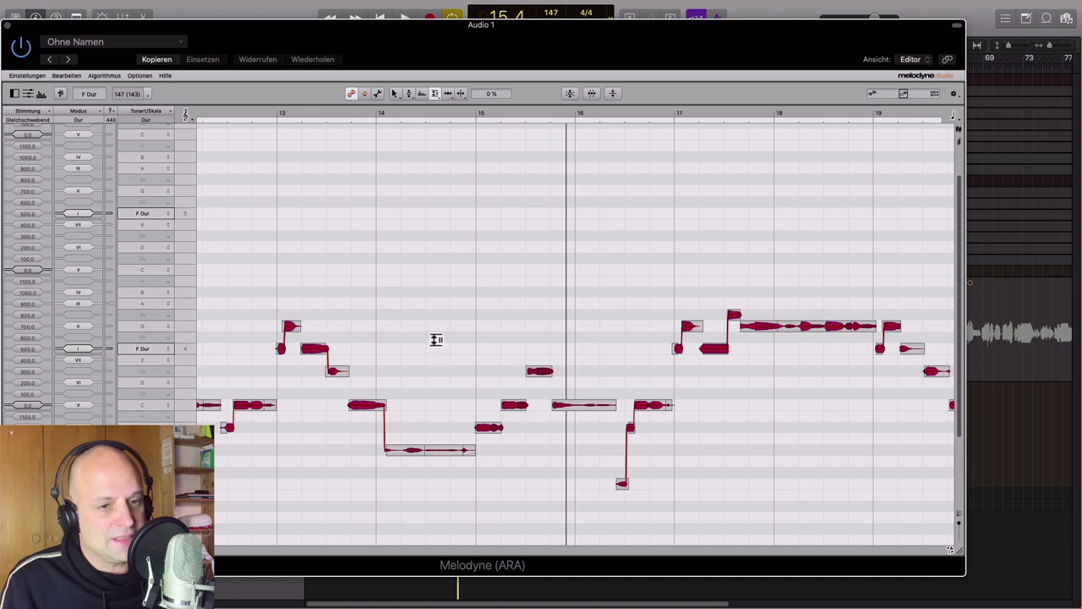
scroll(436, 339, left, 6)
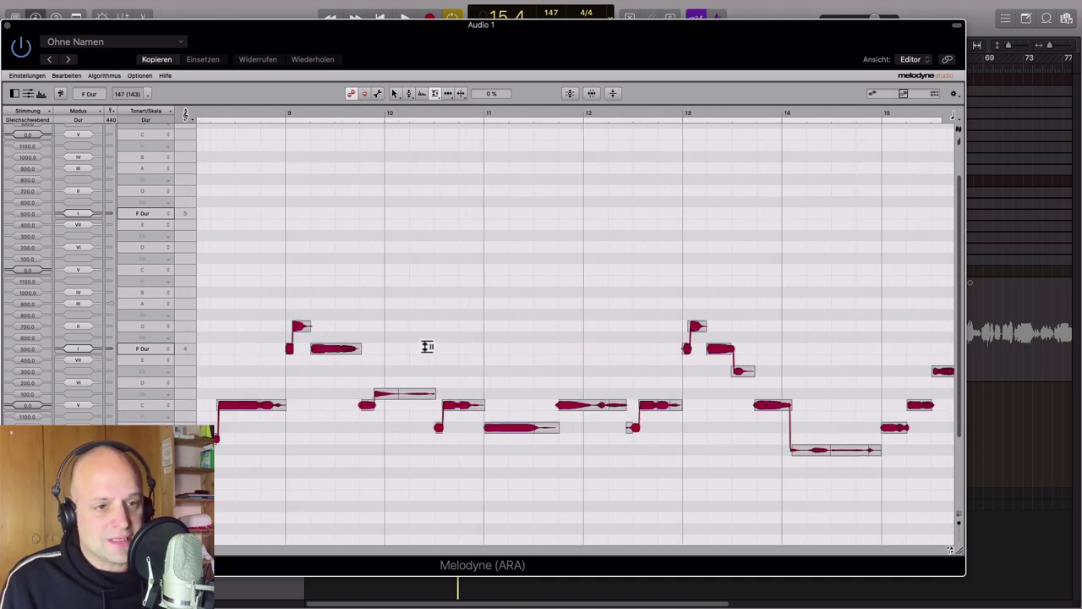
scroll(427, 347, left, 2)
key(space)
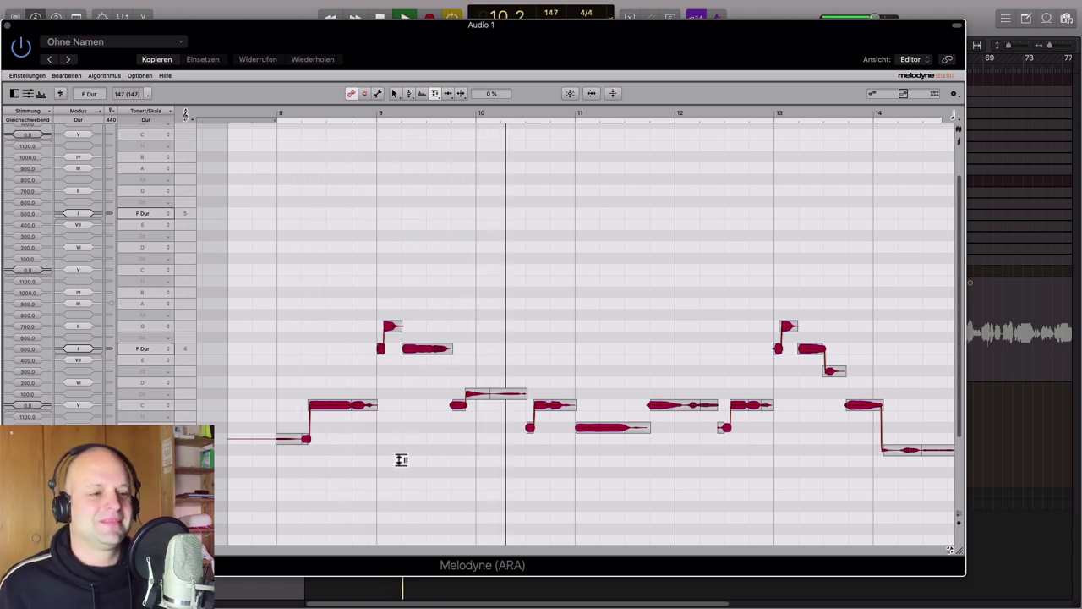
scroll(440, 463, right, 1)
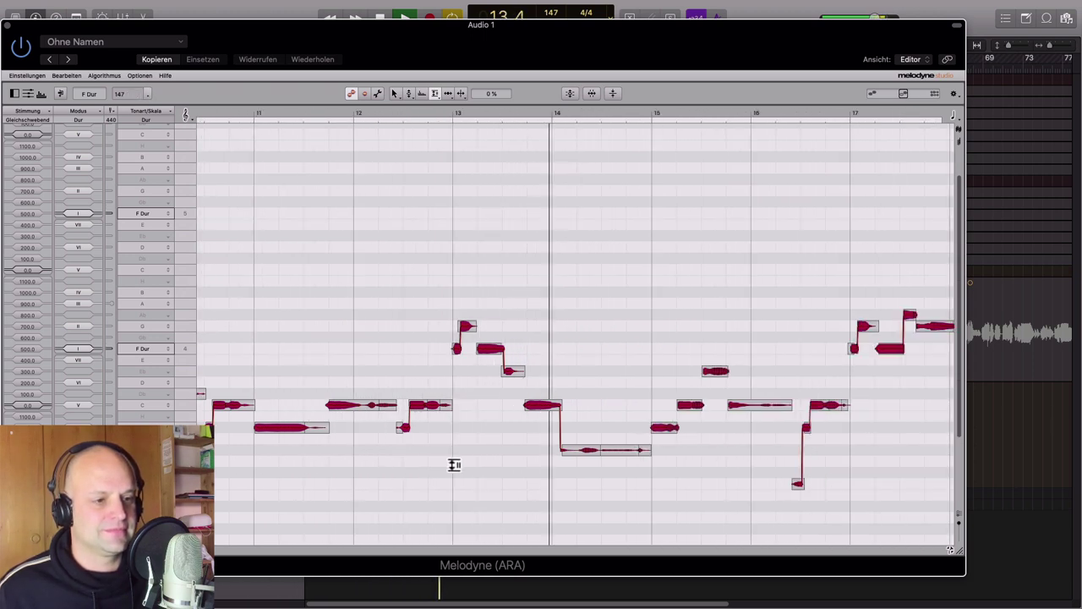
key(space)
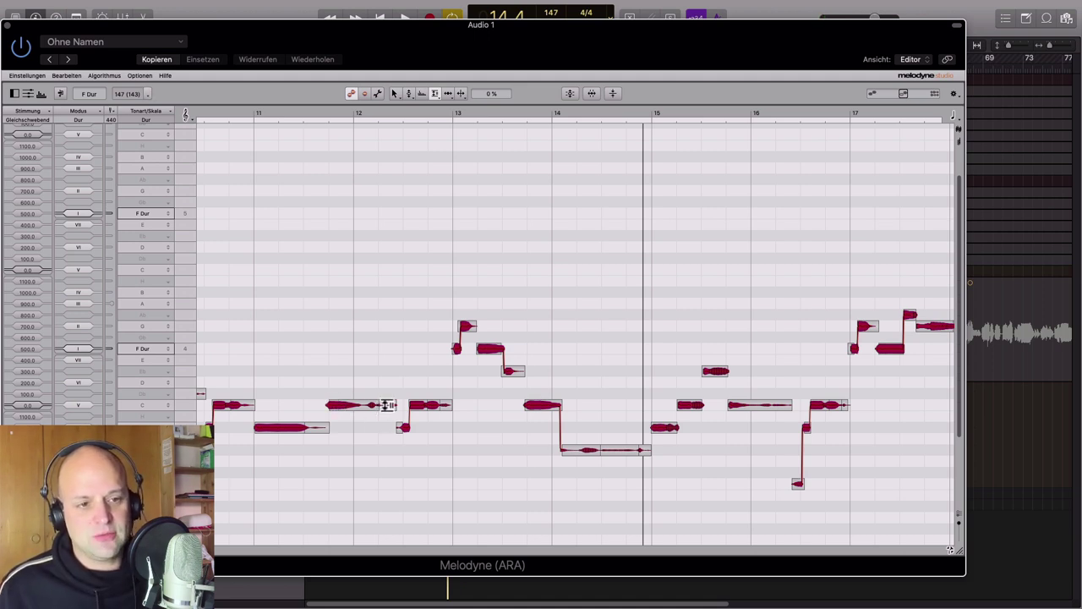
Lower the sibilant balance of the C note around bar 12 to -48 % and play the vocal from just before bar 11.
drag(387, 405, 387, 430)
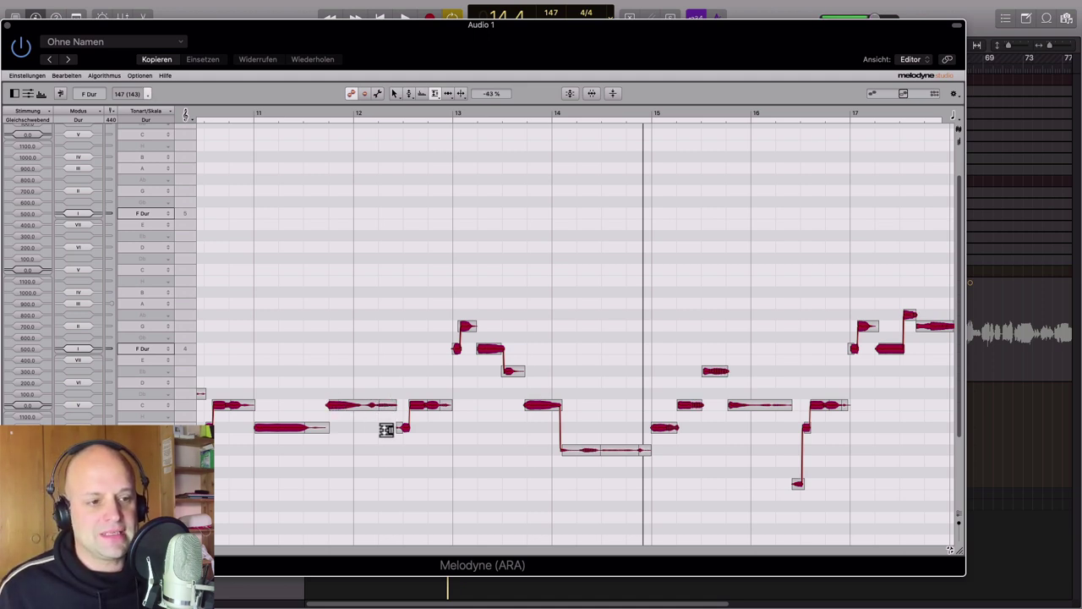
click(235, 108)
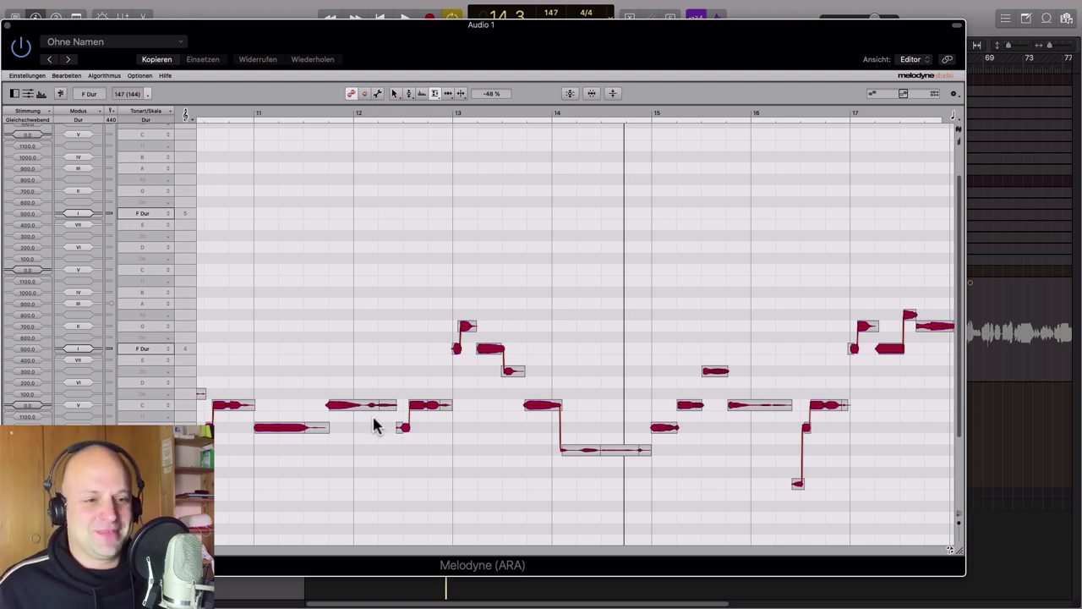
click(220, 116)
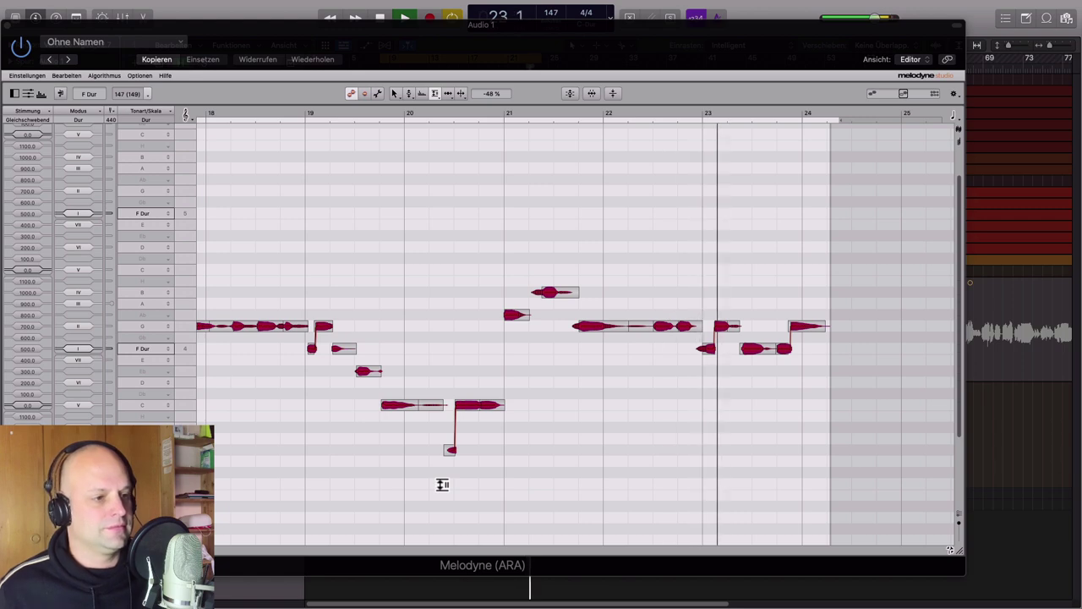
key(space)
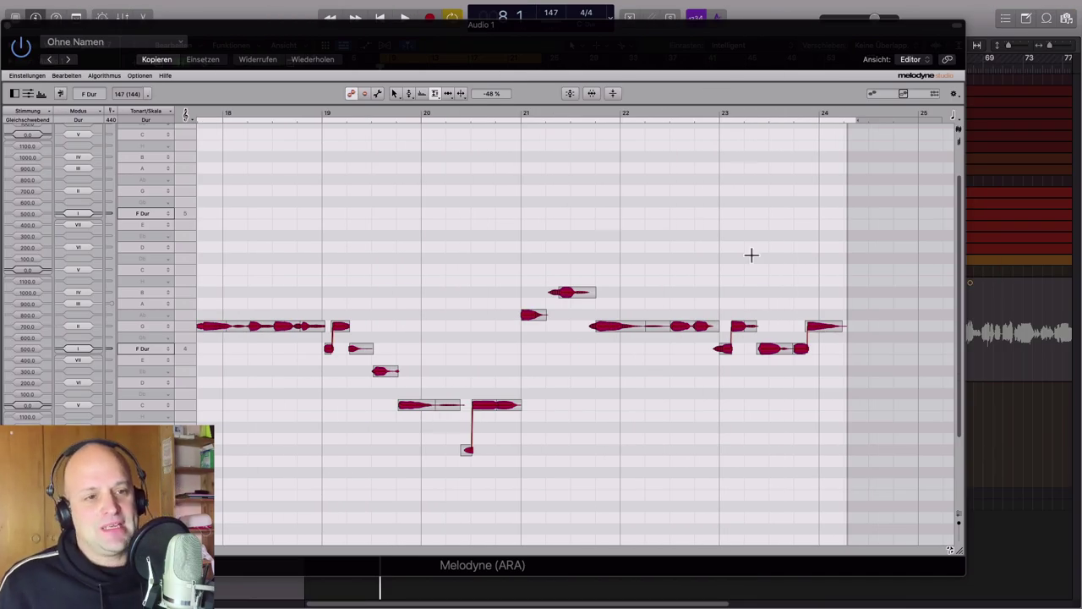
scroll(435, 231, left, 5)
scroll(440, 276, left, 3)
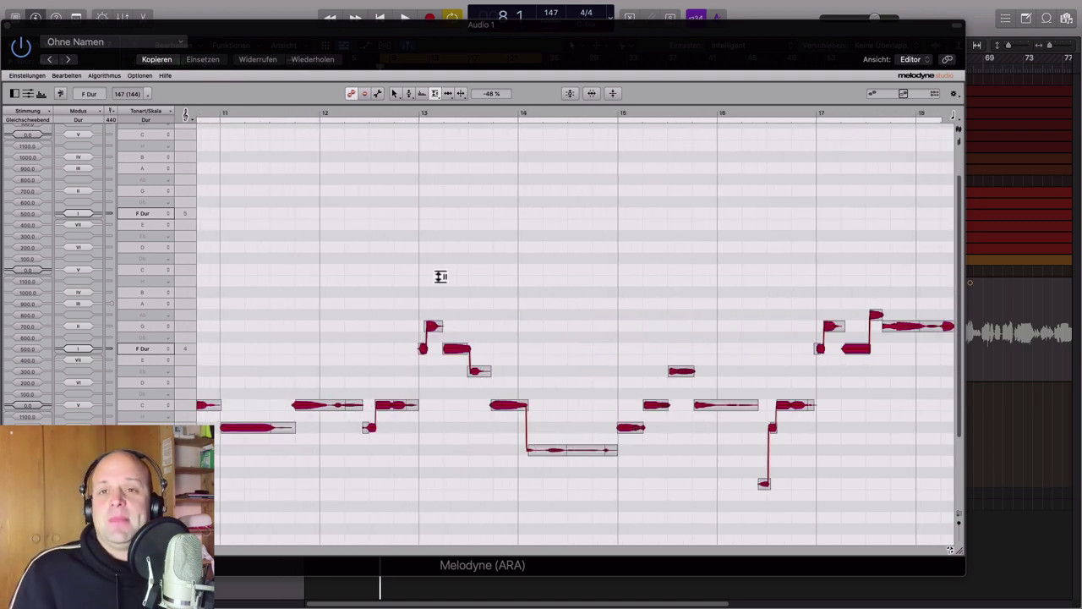